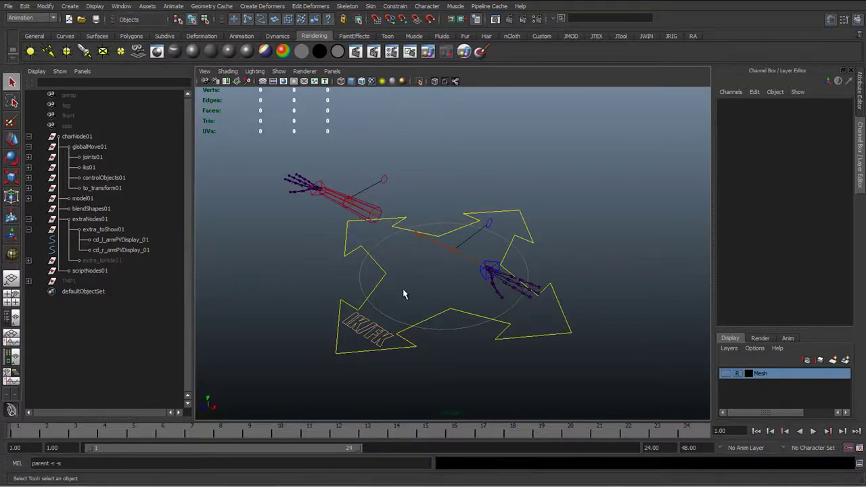
- Open Set Driven Key with the IK/FK text control selected and load cc_global_IKFK_01 as the driver
{"action": "left_click_drag", "start_coordinate": [277, 287], "coordinate": [341, 270], "text": "alt"}
{"action": "middle_click_drag", "start_coordinate": [341, 271], "coordinate": [366, 270], "text": "alt"}
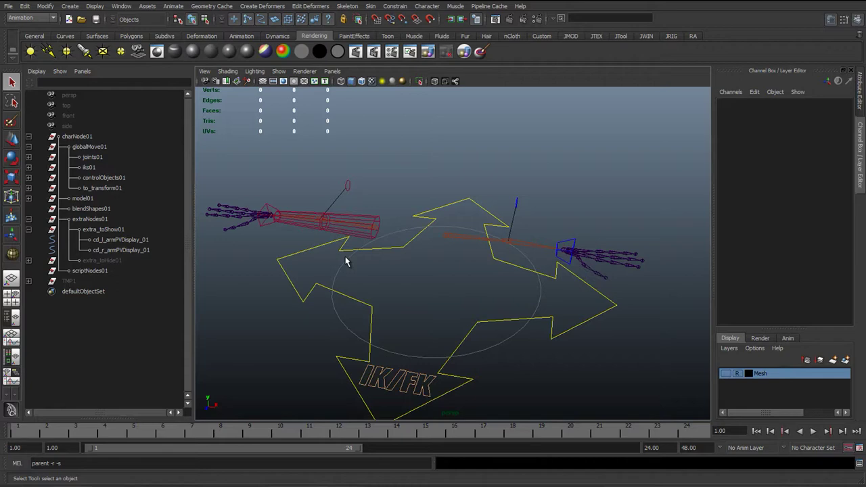
{"action": "left_click", "coordinate": [392, 381]}
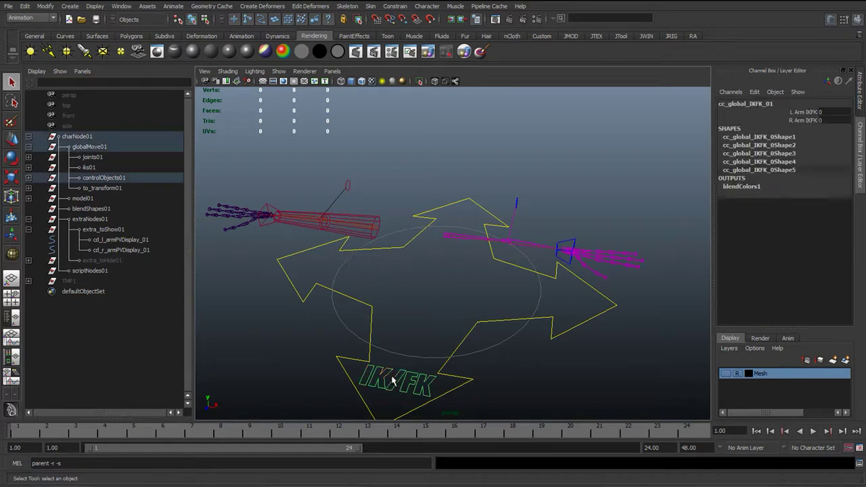
{"action": "left_click_drag", "start_coordinate": [359, 276], "coordinate": [426, 290], "text": "alt"}
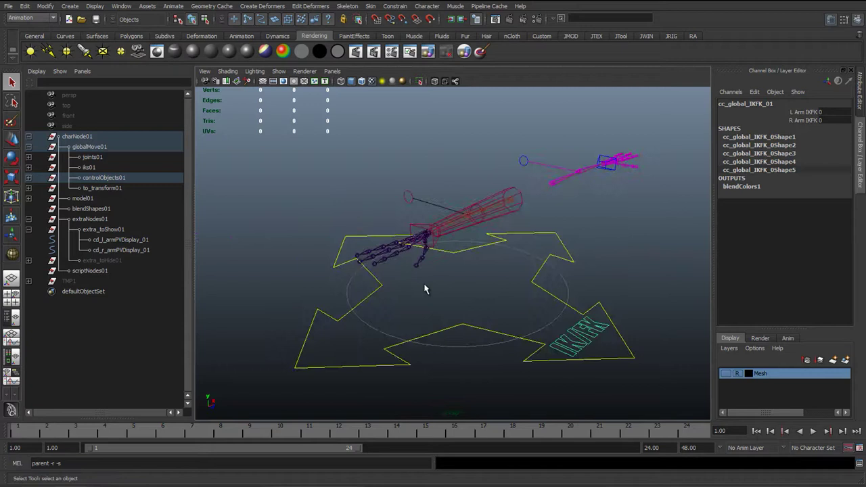
{"action": "middle_click_drag", "start_coordinate": [408, 286], "coordinate": [359, 302], "text": "alt"}
{"action": "right_click_drag", "start_coordinate": [359, 302], "coordinate": [402, 294], "text": "alt"}
{"action": "middle_click_drag", "start_coordinate": [437, 315], "coordinate": [431, 305], "text": "alt"}
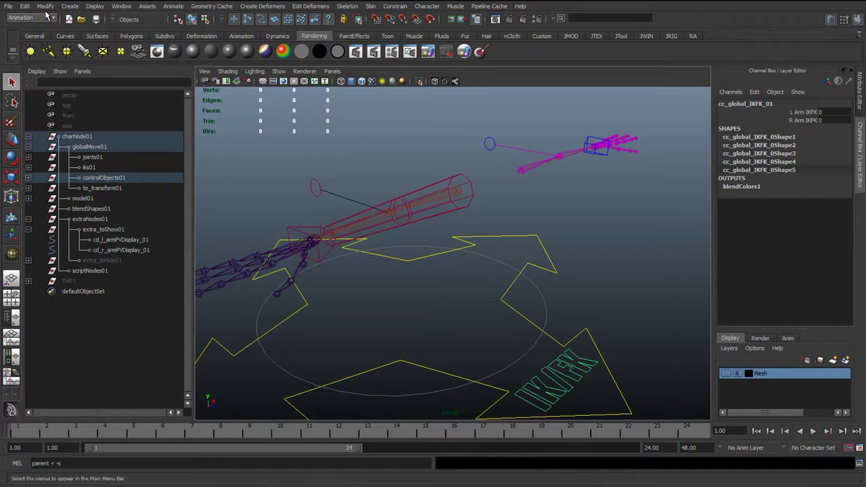
{"action": "left_click", "coordinate": [173, 6]}
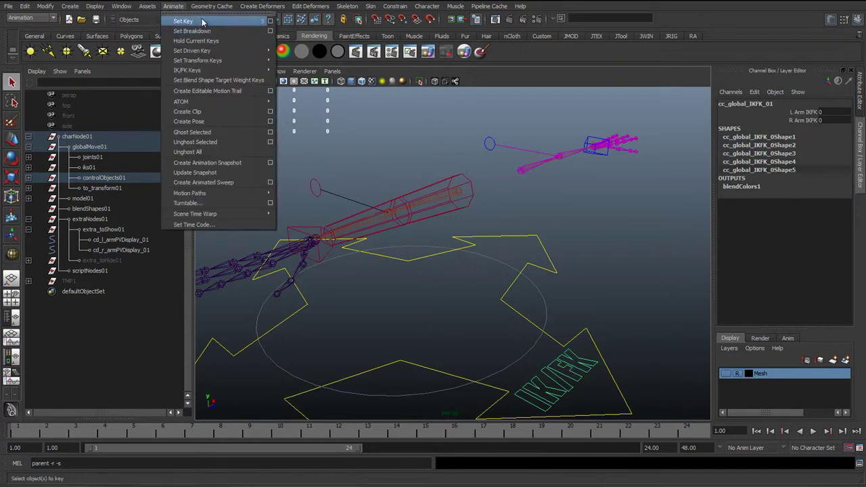
{"action": "mouse_move", "coordinate": [209, 51]}
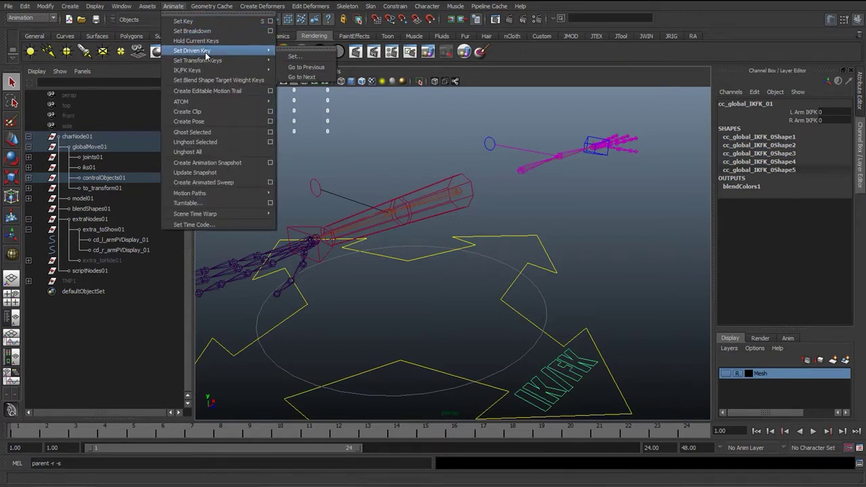
{"action": "left_click", "coordinate": [305, 58]}
{"action": "left_click_drag", "start_coordinate": [394, 129], "coordinate": [488, 22]}
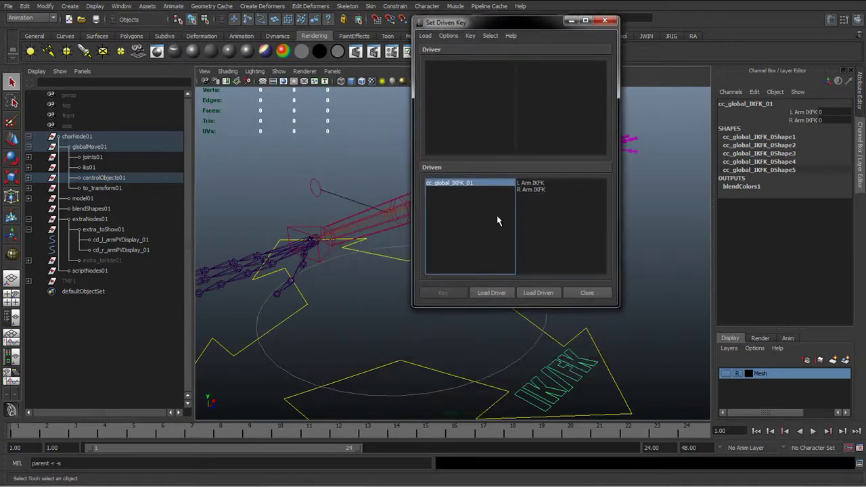
{"action": "left_click", "coordinate": [499, 294]}
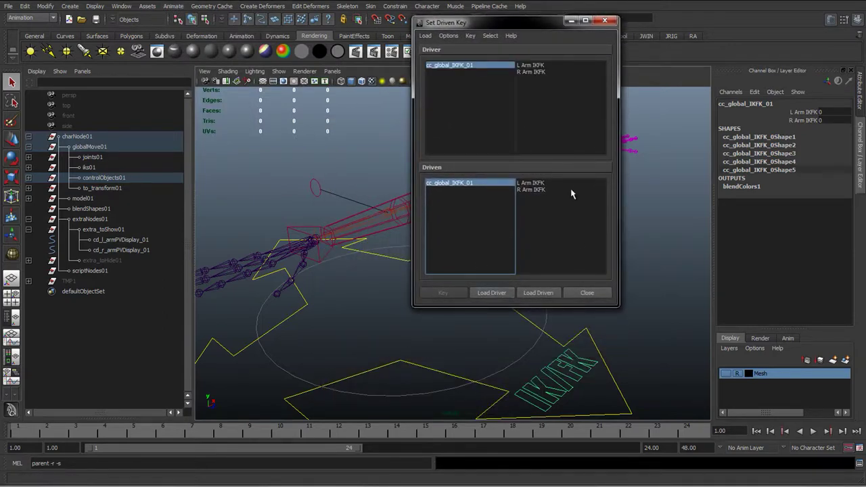
- Select the IK handle at the right wrist, ikRP_r_arm_01, and load it as the driven object
{"action": "left_click", "coordinate": [561, 382]}
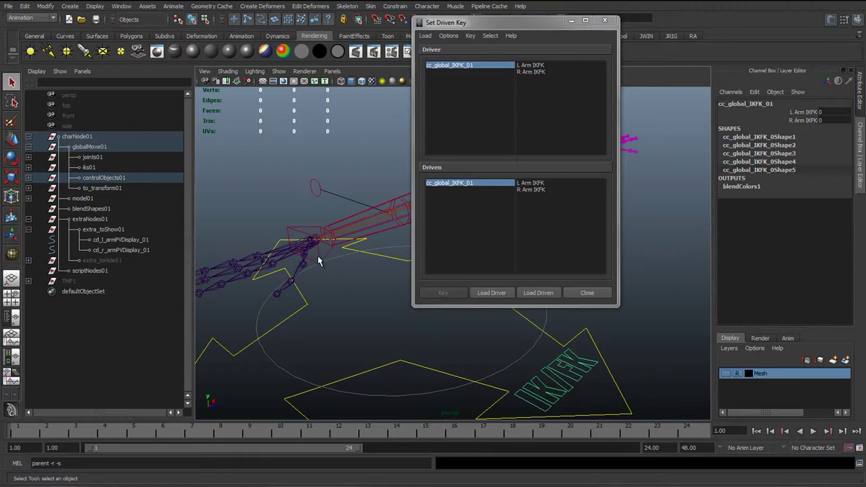
{"action": "left_click_drag", "start_coordinate": [319, 262], "coordinate": [293, 245], "text": "alt"}
{"action": "left_click", "coordinate": [246, 225]}
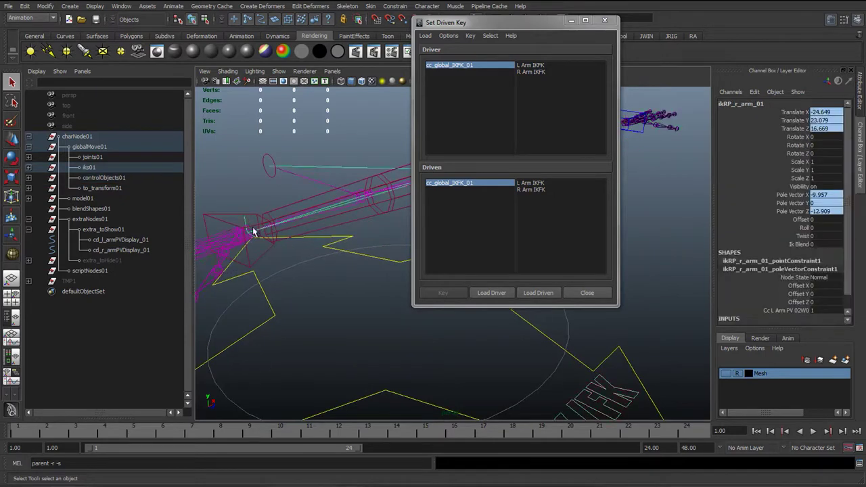
{"action": "left_click_drag", "start_coordinate": [300, 223], "coordinate": [329, 236], "text": "alt"}
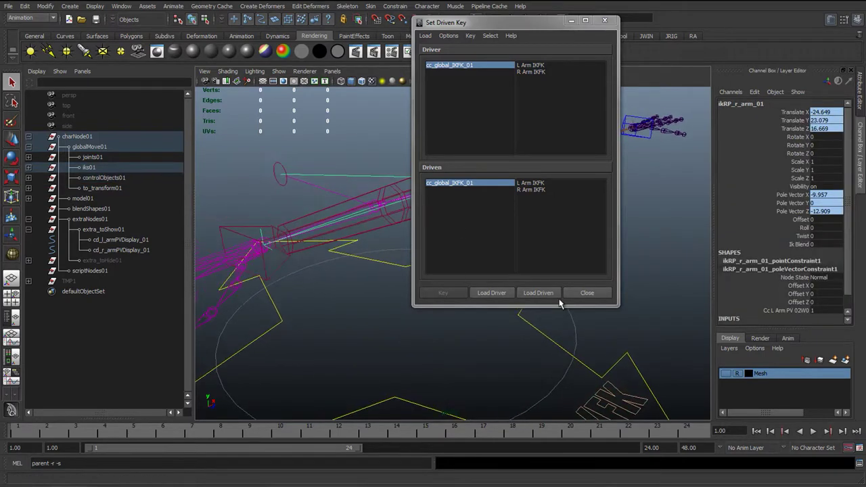
{"action": "left_click", "coordinate": [538, 293]}
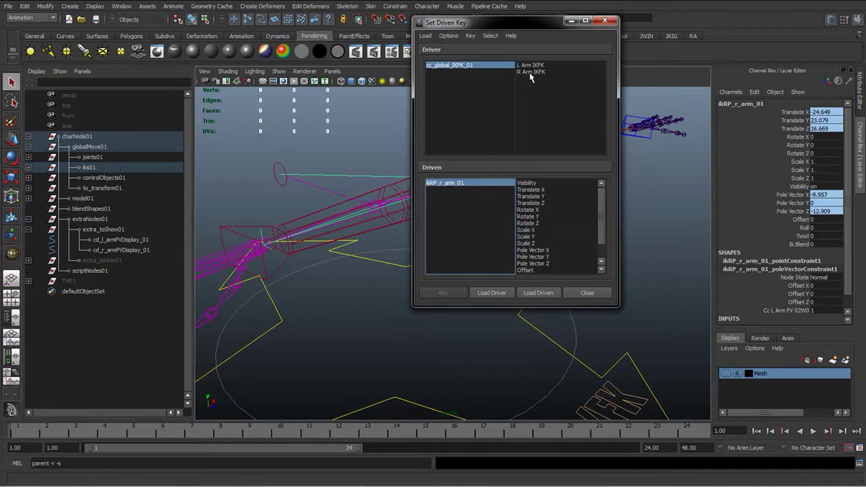
- Examine the driver control's arm IKFK attributes and both arms to tell which attribute belongs to which side
{"action": "left_click", "coordinate": [497, 67]}
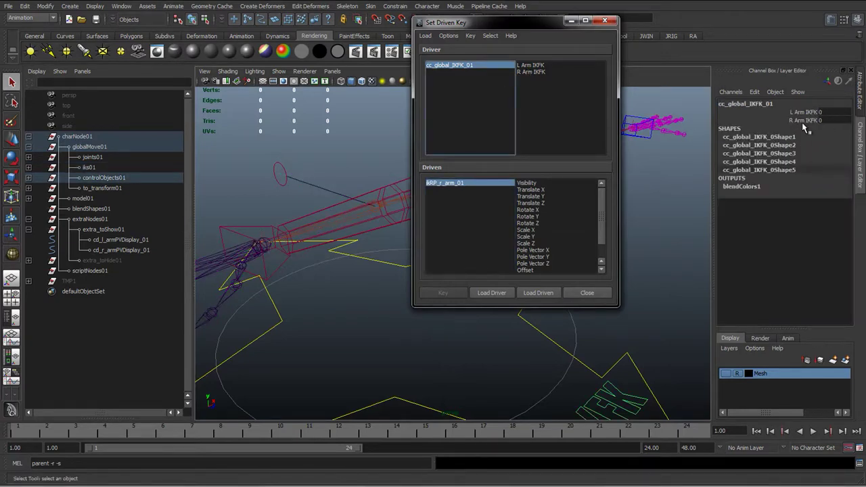
{"action": "left_click_drag", "start_coordinate": [667, 145], "coordinate": [627, 144], "text": "alt"}
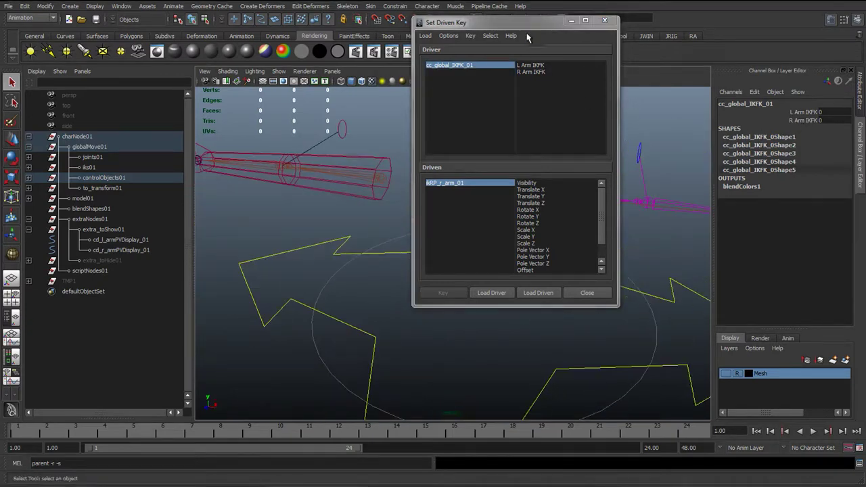
{"action": "left_click_drag", "start_coordinate": [545, 26], "coordinate": [368, 133]}
{"action": "left_click_drag", "start_coordinate": [473, 193], "coordinate": [582, 254], "text": "alt"}
{"action": "left_click_drag", "start_coordinate": [352, 131], "coordinate": [281, 129]}
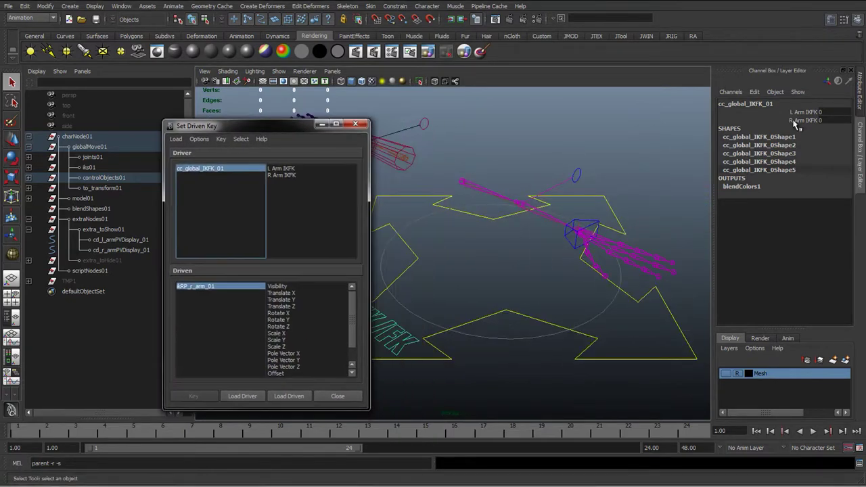
{"action": "left_click_drag", "start_coordinate": [602, 248], "coordinate": [676, 255], "text": "alt"}
{"action": "left_click_drag", "start_coordinate": [539, 234], "coordinate": [602, 210], "text": "alt"}
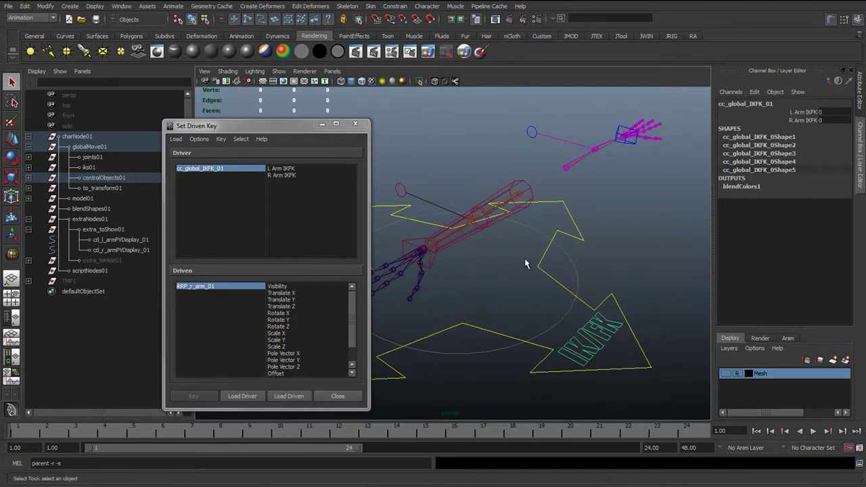
{"action": "left_click_drag", "start_coordinate": [525, 263], "coordinate": [521, 262], "text": "alt"}
- Pair the driver attribute R Arm IKFK with the driven attribute Ik Blend of ikRP_r_arm_01
{"action": "left_click_drag", "start_coordinate": [268, 127], "coordinate": [304, 93]}
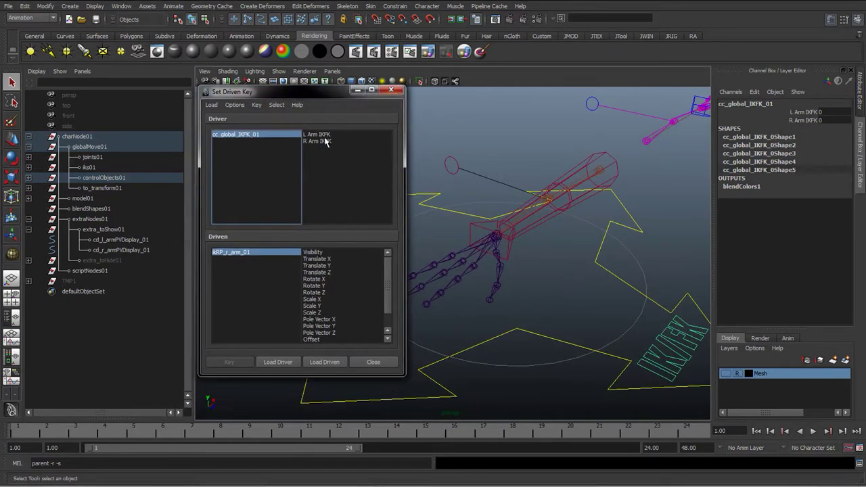
{"action": "left_click", "coordinate": [324, 141]}
{"action": "left_click", "coordinate": [251, 252]}
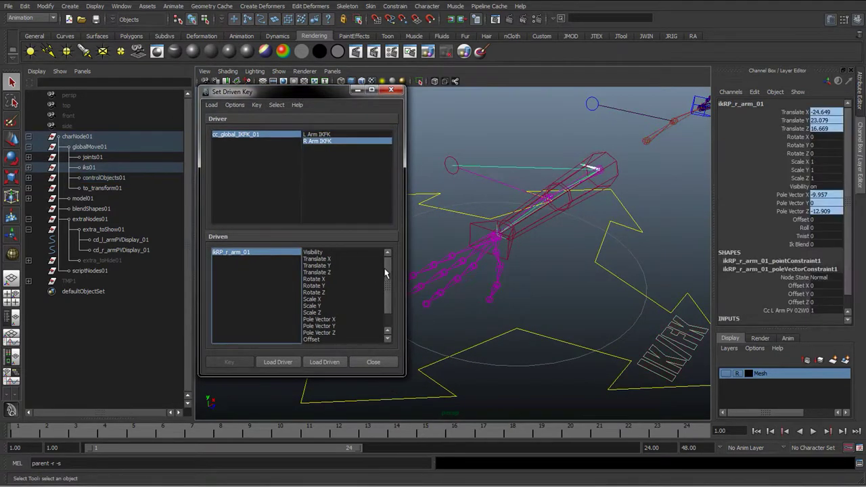
{"action": "scroll", "coordinate": [387, 274], "scroll_direction": "down", "scroll_amount": 1}
{"action": "left_click", "coordinate": [313, 339]}
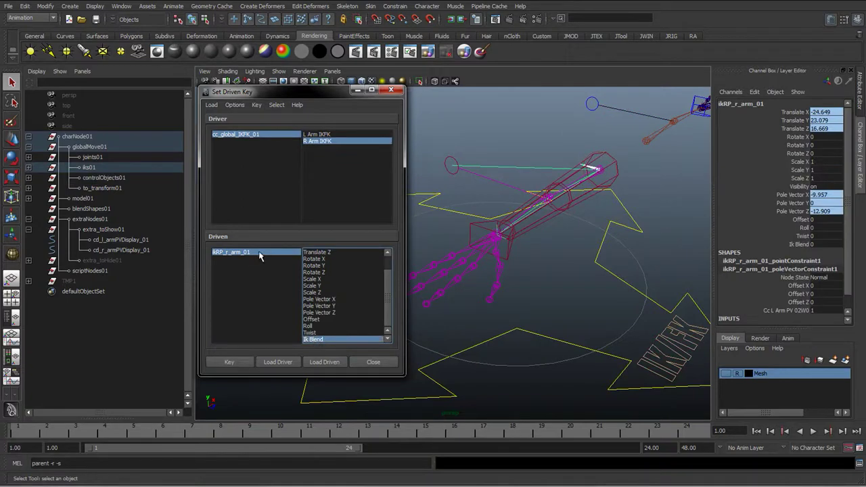
- Set Ik Blend on ikRP_r_arm_01 to 1 and key it against R Arm IKFK at 0
{"action": "left_click", "coordinate": [815, 244]}
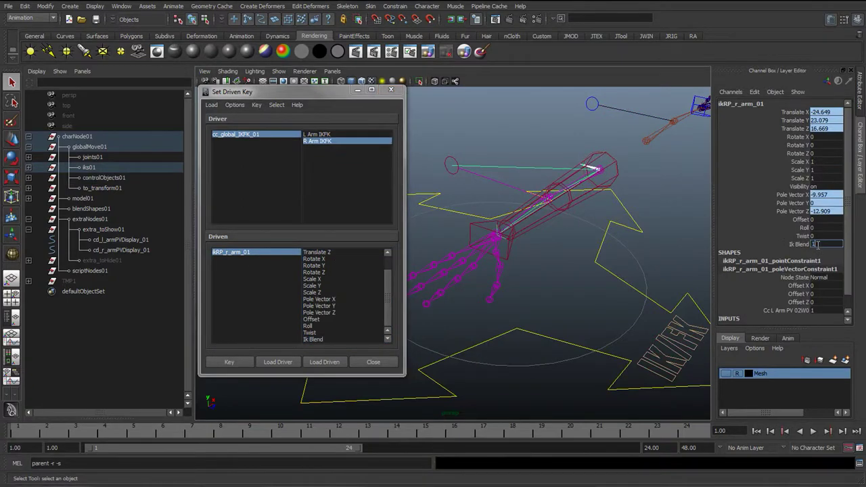
{"action": "key", "text": "Return"}
{"action": "left_click", "coordinate": [320, 342]}
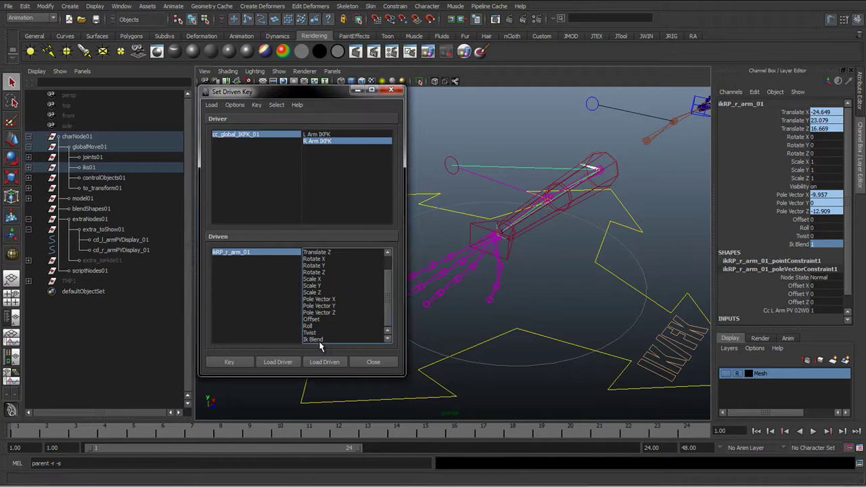
{"action": "left_click", "coordinate": [312, 340]}
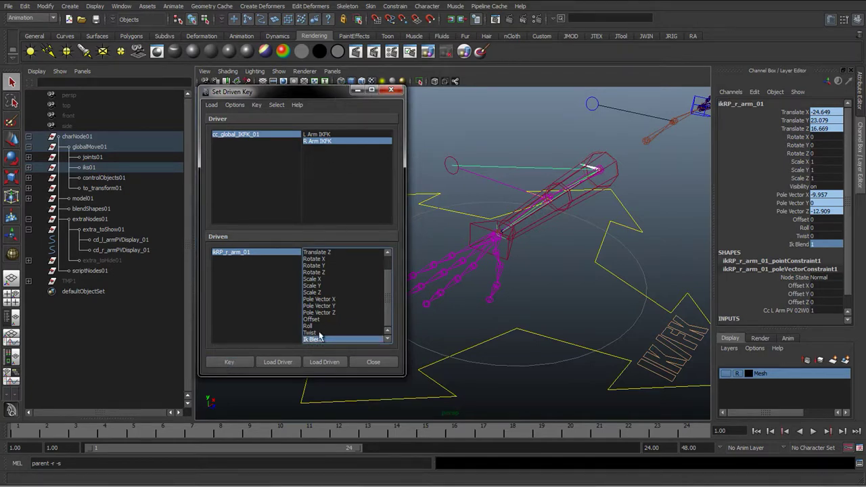
{"action": "left_click", "coordinate": [245, 364]}
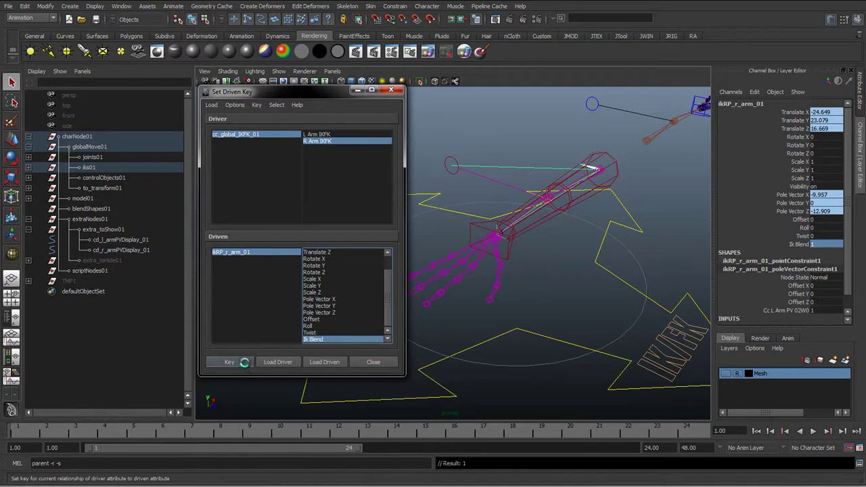
- Set R Arm IKFK to 1 and Ik Blend to 0, then key the driven relationship
{"action": "left_click", "coordinate": [264, 138]}
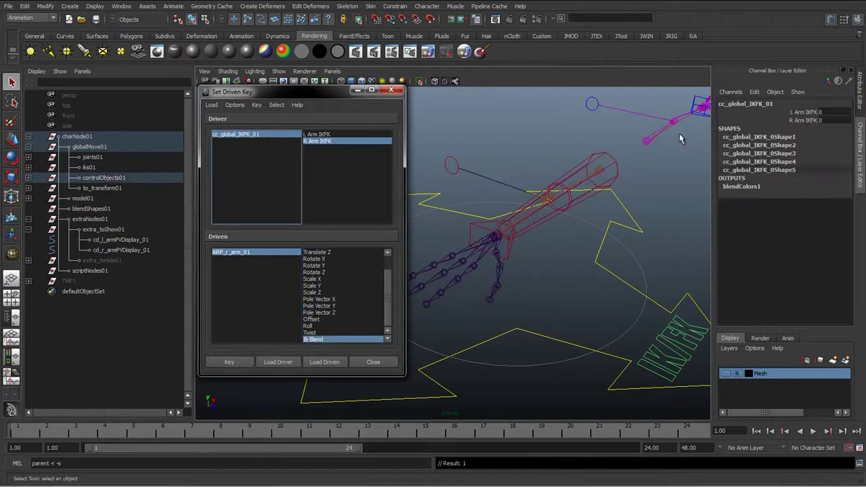
{"action": "left_click", "coordinate": [812, 120]}
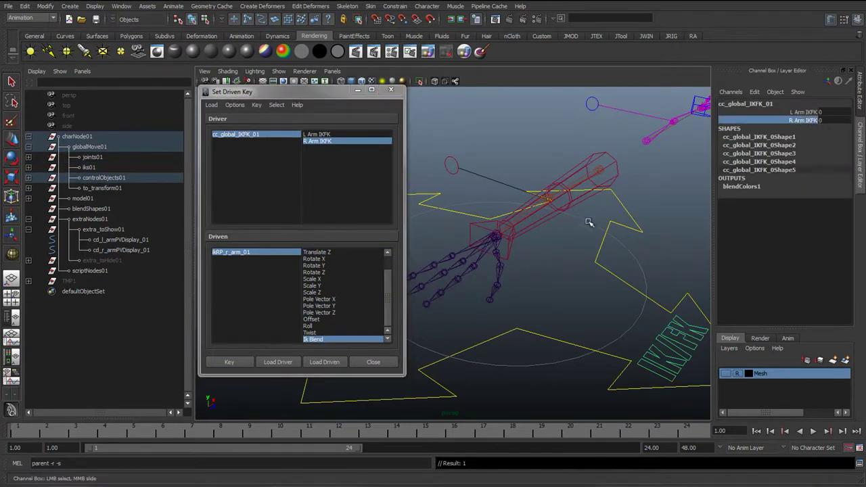
{"action": "middle_click_drag", "start_coordinate": [587, 221], "coordinate": [632, 217]}
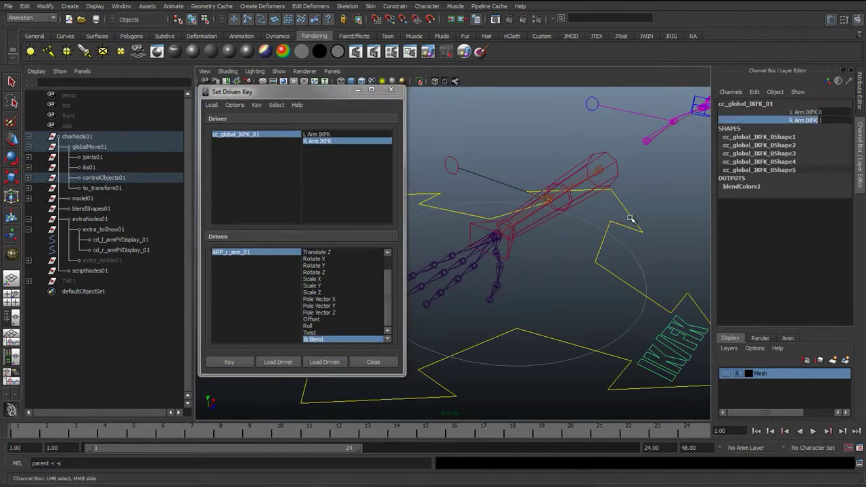
{"action": "left_click", "coordinate": [273, 254]}
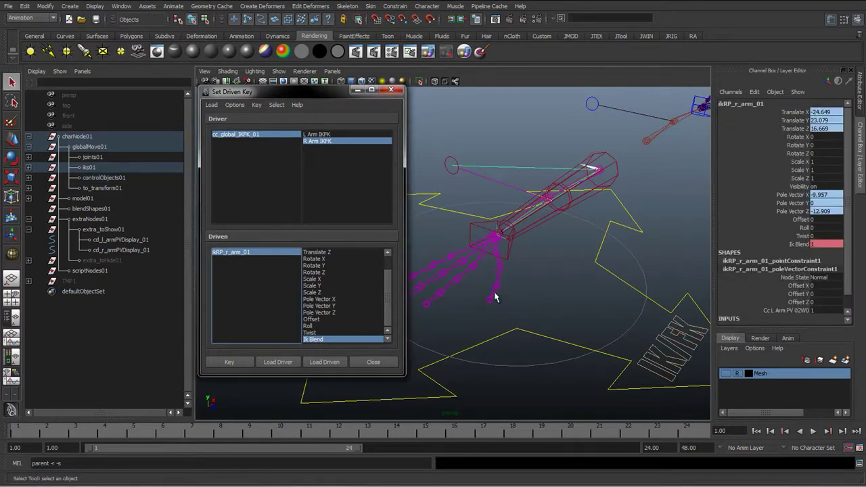
{"action": "left_click", "coordinate": [820, 245]}
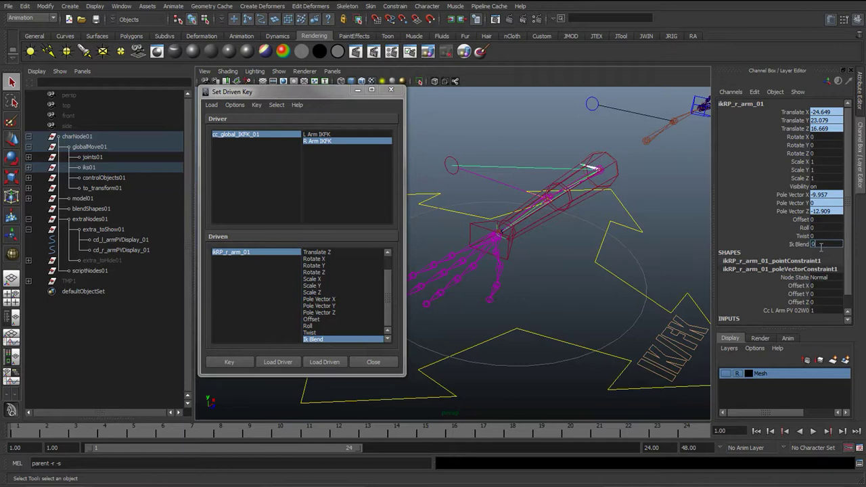
{"action": "key", "text": "Return"}
{"action": "left_click", "coordinate": [237, 362]}
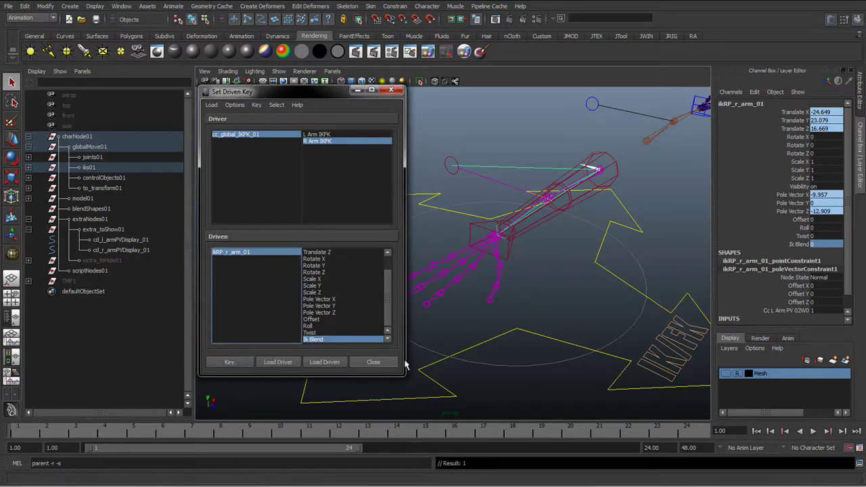
- Close the Set Driven Key window and set R Arm IKFK on the IK/FK control to 0
{"action": "left_click", "coordinate": [387, 365]}
{"action": "left_click_drag", "start_coordinate": [557, 309], "coordinate": [461, 304], "text": "alt"}
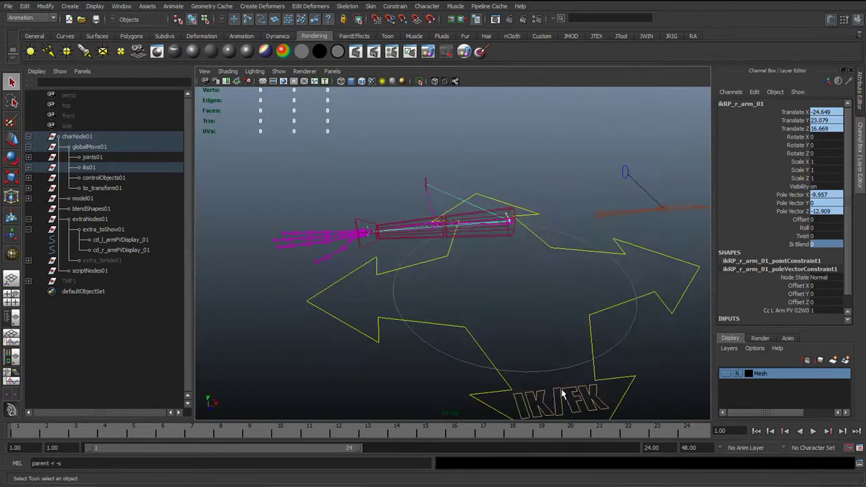
{"action": "left_click", "coordinate": [562, 393]}
{"action": "middle_click_drag", "start_coordinate": [472, 328], "coordinate": [452, 297], "text": "alt"}
{"action": "left_click", "coordinate": [789, 122]}
{"action": "middle_click_drag", "start_coordinate": [569, 201], "coordinate": [526, 200]}
- Move the right arm's wrist control to about 3.19, -4.41, 7.08 to test the IK arm
{"action": "left_click_drag", "start_coordinate": [451, 207], "coordinate": [433, 330], "text": "alt"}
{"action": "left_click", "coordinate": [377, 265]}
{"action": "key", "text": "w"}
- Set R Arm IKFK on the IK/FK control to 1 to test the switch to FK
{"action": "left_click", "coordinate": [572, 362]}
{"action": "left_click", "coordinate": [804, 119]}
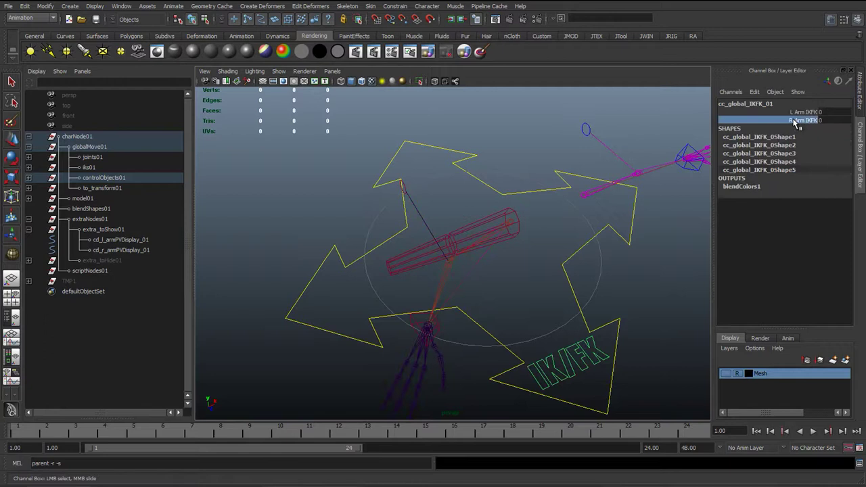
{"action": "middle_click_drag", "start_coordinate": [549, 188], "coordinate": [597, 179]}
- Reset the displaced wrist control's Translate X, Y and Z to 0
{"action": "left_click_drag", "start_coordinate": [516, 240], "coordinate": [511, 231], "text": "alt"}
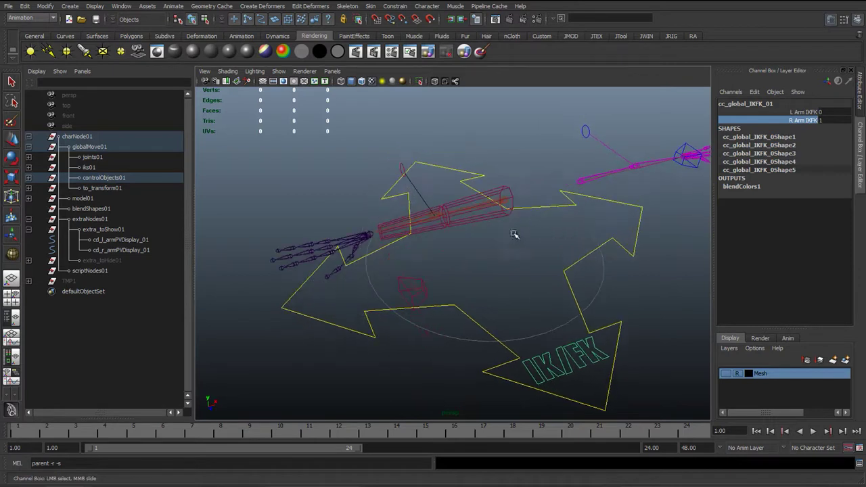
{"action": "left_click", "coordinate": [425, 278]}
{"action": "key", "text": "w"}
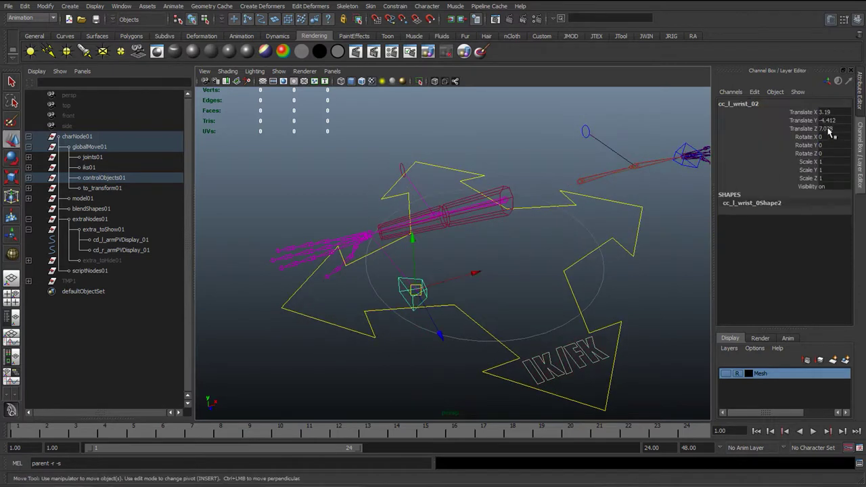
{"action": "left_click_drag", "start_coordinate": [824, 112], "coordinate": [830, 128]}
{"action": "type", "text": "0"}
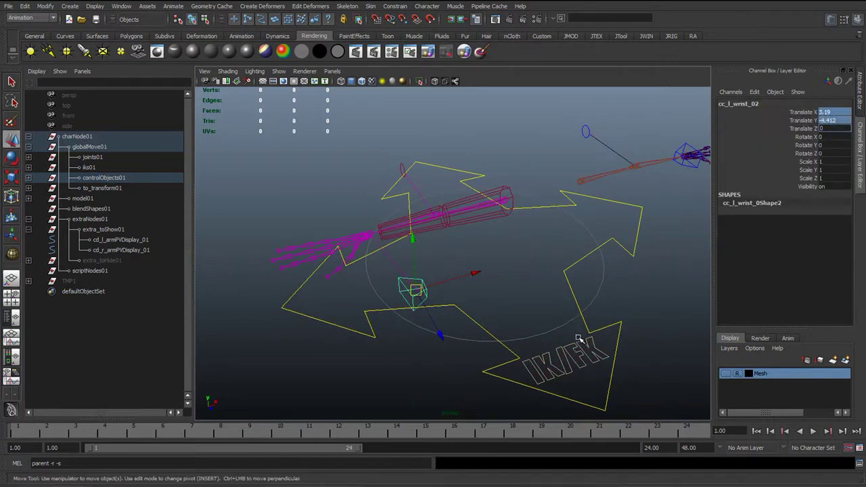
{"action": "key", "text": "Return"}
- Set R Arm IKFK on the global IK/FK control to 0 and deselect it
{"action": "left_click", "coordinate": [579, 339]}
{"action": "left_click", "coordinate": [832, 120]}
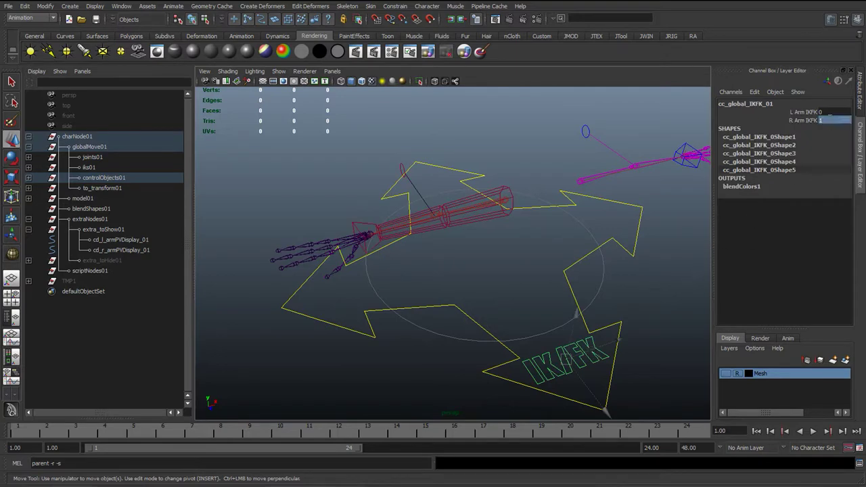
{"action": "type", "text": "0"}
{"action": "left_click_drag", "start_coordinate": [478, 280], "coordinate": [460, 278], "text": "alt"}
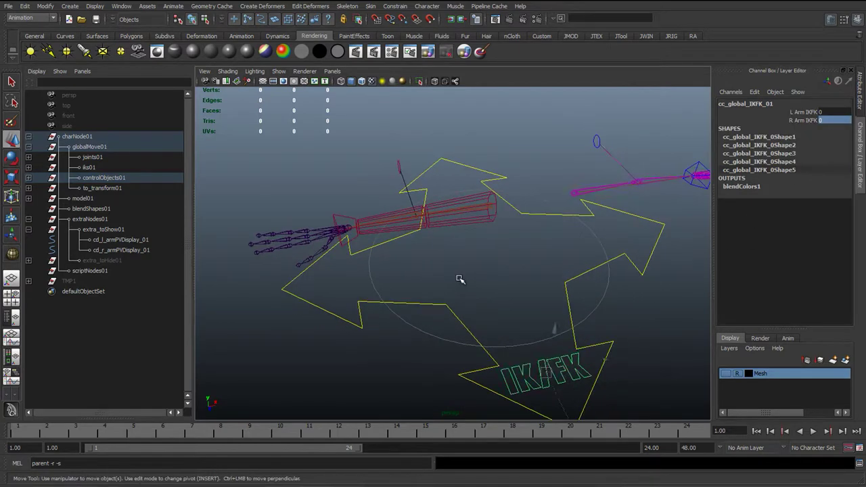
{"action": "left_click", "coordinate": [461, 251]}
- Open the Hypershade and place its window clear of the right arm in the viewport
{"action": "middle_click_drag", "start_coordinate": [479, 238], "coordinate": [406, 225], "text": "alt"}
{"action": "right_click_drag", "start_coordinate": [406, 225], "coordinate": [431, 251], "text": "alt"}
{"action": "left_click_drag", "start_coordinate": [431, 251], "coordinate": [430, 278], "text": "alt"}
{"action": "left_click", "coordinate": [119, 6]}
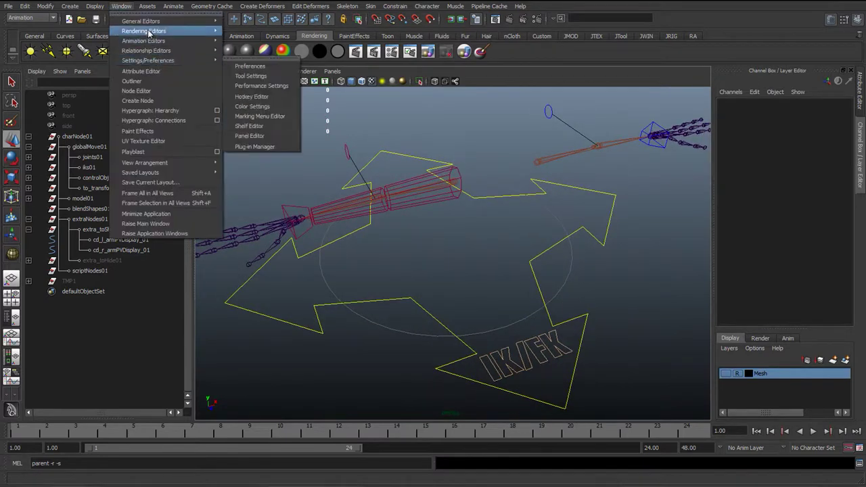
{"action": "mouse_move", "coordinate": [139, 34]}
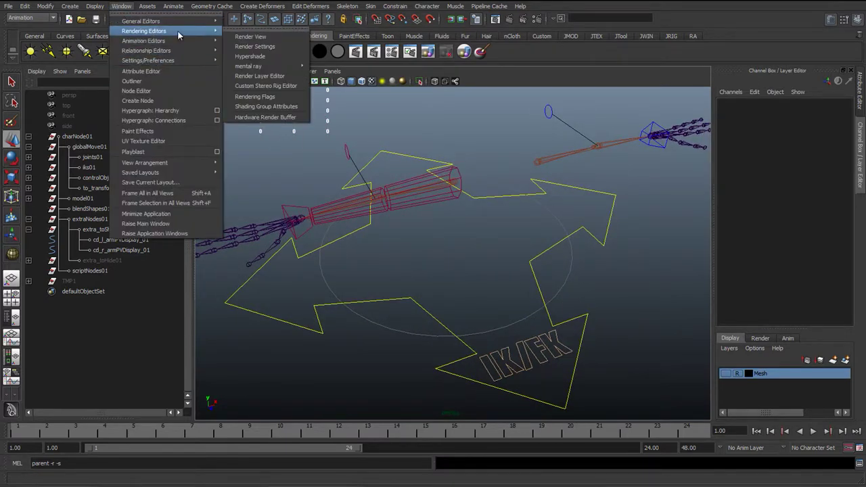
{"action": "left_click", "coordinate": [270, 59]}
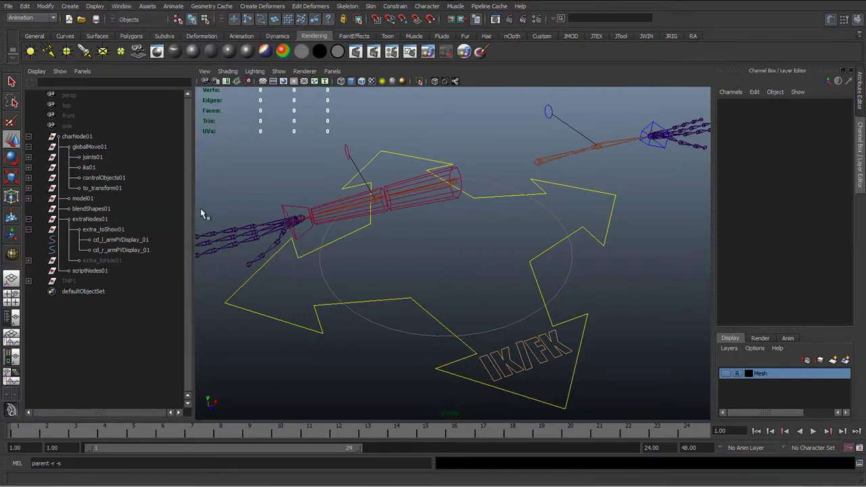
{"action": "left_click_drag", "start_coordinate": [157, 214], "coordinate": [70, 96]}
- Graph the input and output connections of the upper arm FK control cc_r_armFK_01 in the Hypershade
{"action": "left_click", "coordinate": [403, 195]}
{"action": "left_click_drag", "start_coordinate": [461, 283], "coordinate": [501, 278], "text": "alt"}
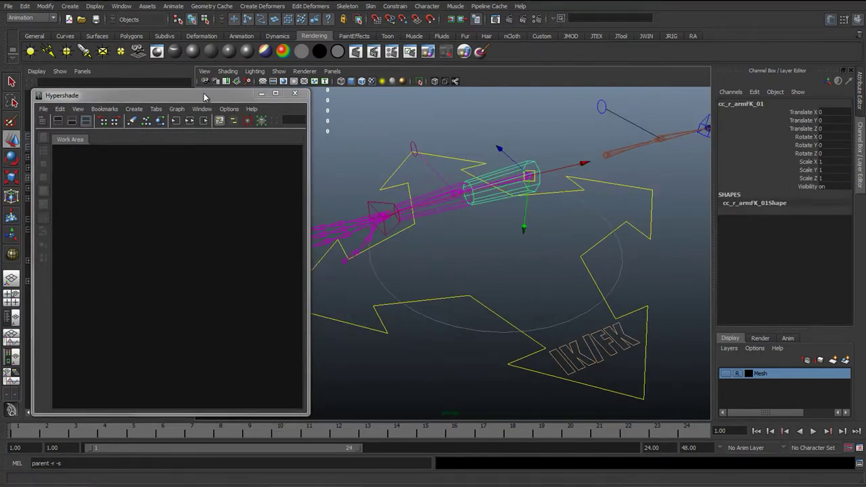
{"action": "left_click", "coordinate": [189, 120]}
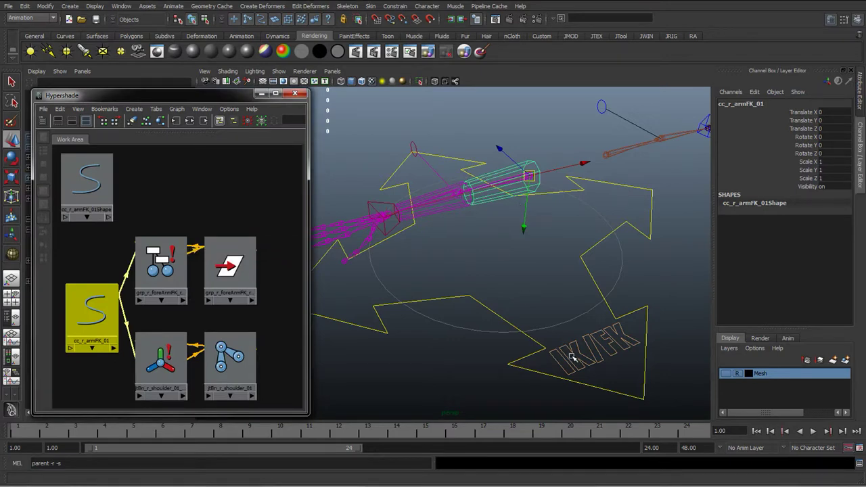
- Reduce the graph to cc_r_armFK_01 and the right shoulder's orient constraint by removing all other nodes from it
{"action": "left_click", "coordinate": [160, 359]}
{"action": "key", "text": "f"}
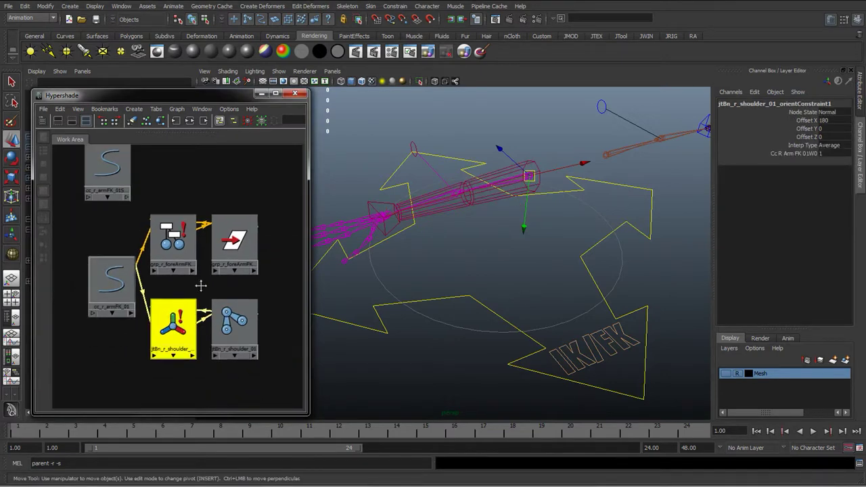
{"action": "left_click_drag", "start_coordinate": [210, 271], "coordinate": [122, 369]}
{"action": "left_click", "coordinate": [140, 230]}
{"action": "left_click_drag", "start_coordinate": [140, 230], "coordinate": [68, 375]}
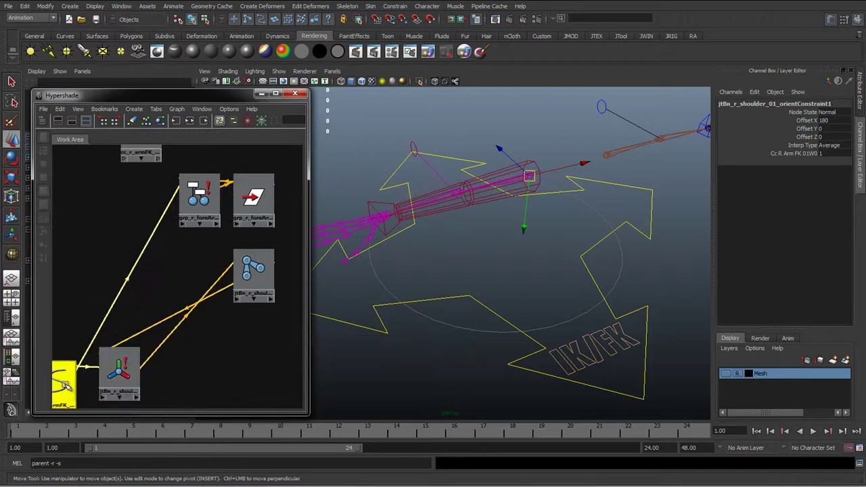
{"action": "scroll", "coordinate": [129, 207], "scroll_direction": "down", "scroll_amount": 2}
{"action": "left_click_drag", "start_coordinate": [120, 174], "coordinate": [229, 281]}
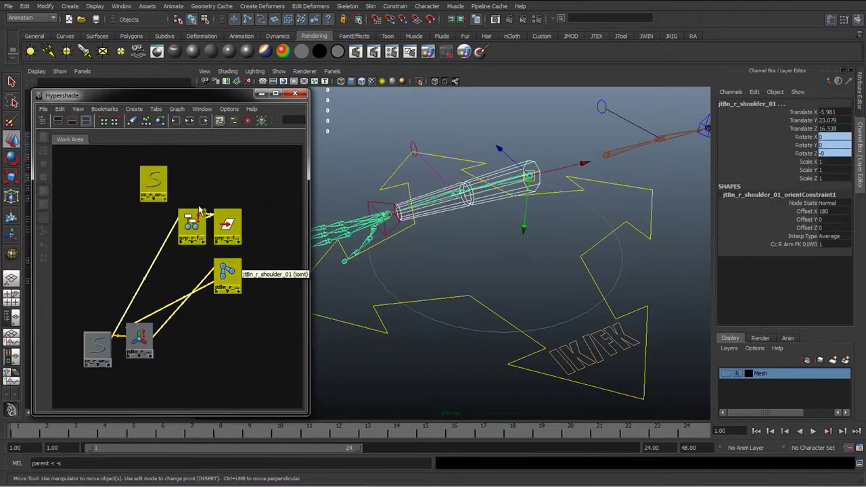
{"action": "left_click", "coordinate": [176, 109]}
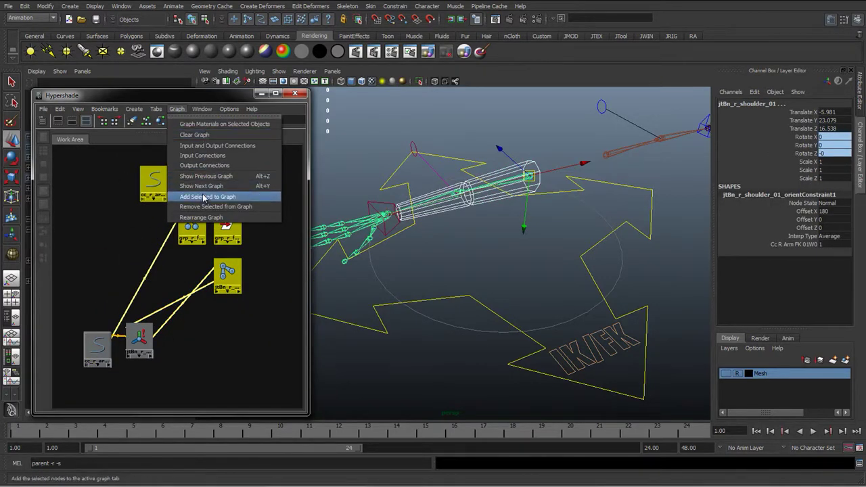
{"action": "left_click", "coordinate": [240, 208]}
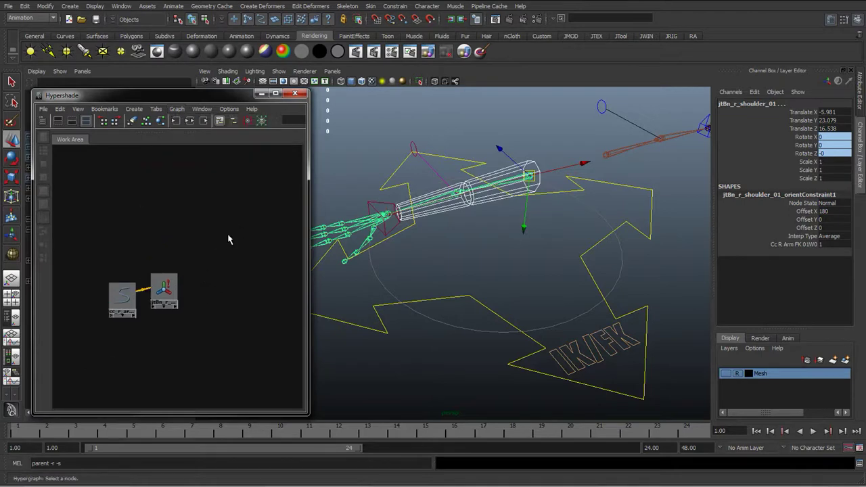
- Add the global IK/FK control to the graph and arrange its node beside the shoulder orient constraint
{"action": "left_click_drag", "start_coordinate": [567, 337], "coordinate": [607, 356]}
{"action": "scroll", "coordinate": [525, 343], "scroll_direction": "up", "scroll_amount": 1}
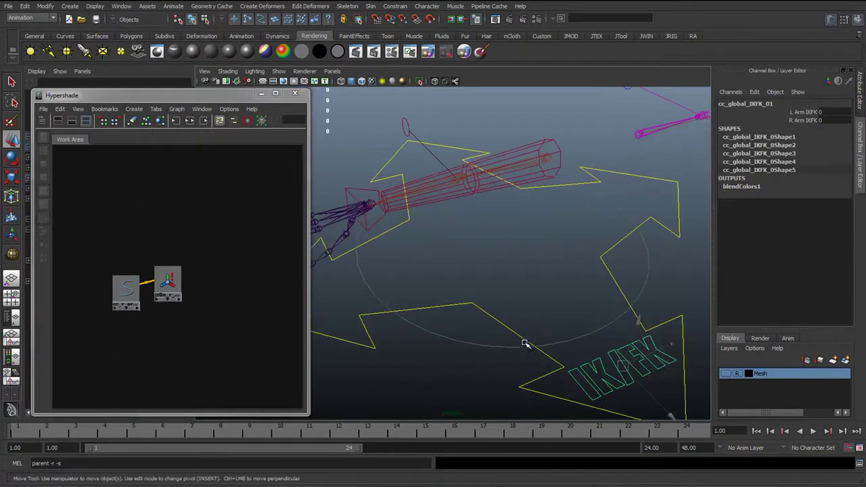
{"action": "left_click", "coordinate": [134, 109]}
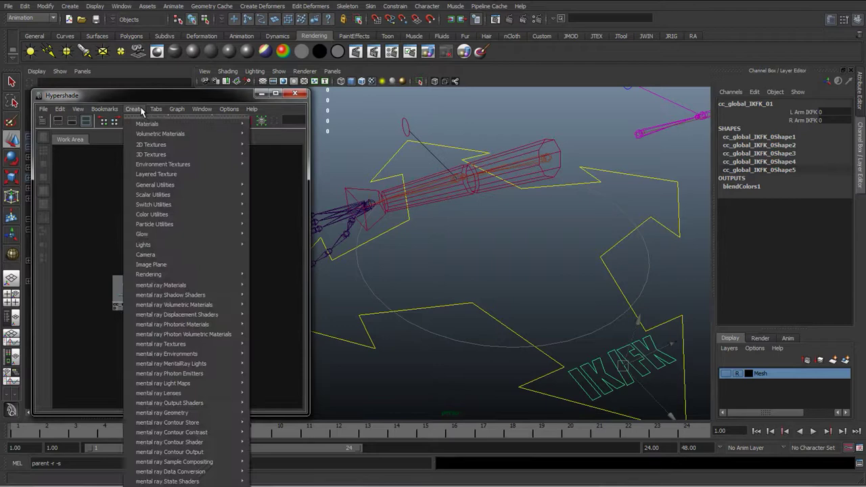
{"action": "mouse_move", "coordinate": [177, 109]}
{"action": "left_click", "coordinate": [198, 197]}
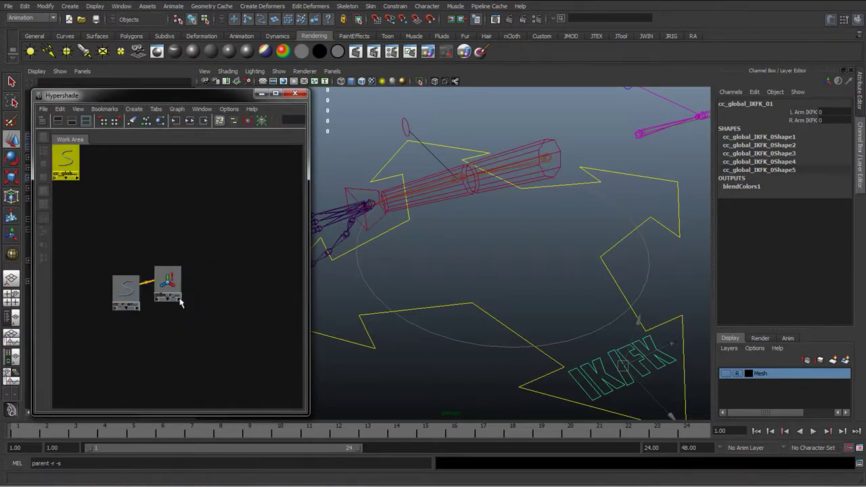
{"action": "left_click_drag", "start_coordinate": [59, 173], "coordinate": [202, 262]}
{"action": "scroll", "coordinate": [195, 277], "scroll_direction": "up", "scroll_amount": 5}
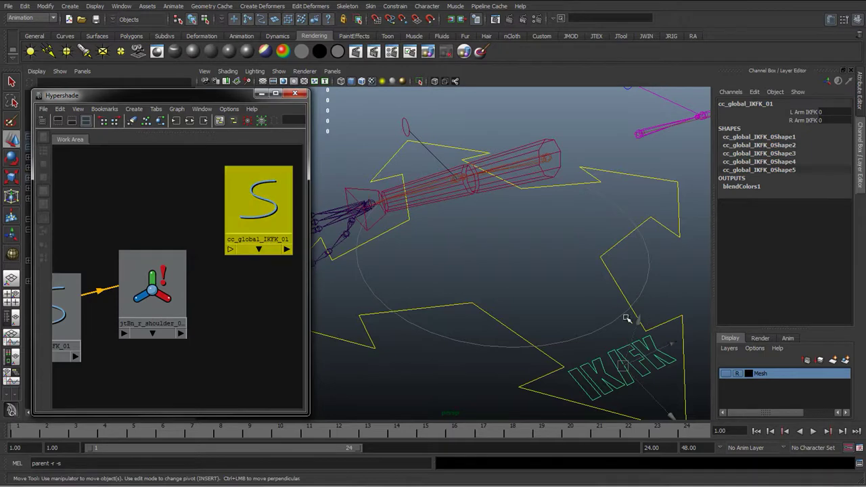
{"action": "left_click_drag", "start_coordinate": [174, 282], "coordinate": [180, 233]}
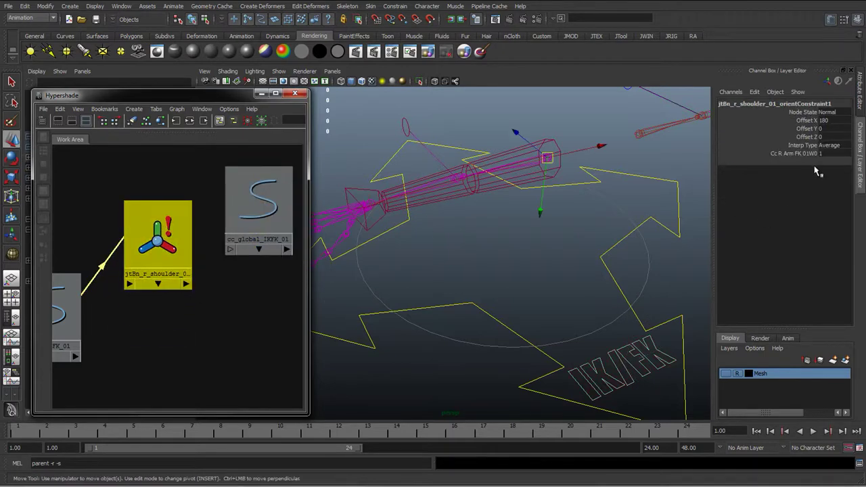
- Connect r_arm_IKFK of cc_global_IKFK_01 to cc_r_armFK_01W0 of the shoulder orient constraint and close the Connection Editor
{"action": "left_click", "coordinate": [274, 216]}
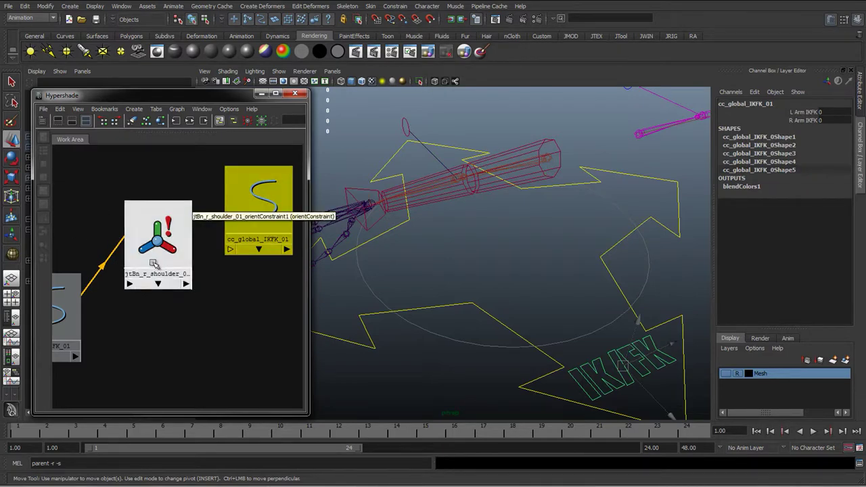
{"action": "middle_click_drag", "start_coordinate": [253, 217], "coordinate": [174, 230]}
{"action": "left_click", "coordinate": [201, 353]}
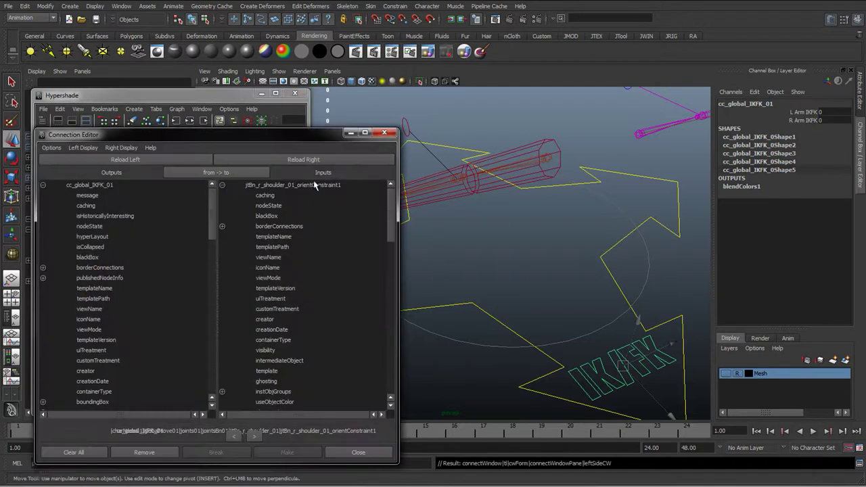
{"action": "left_click_drag", "start_coordinate": [234, 134], "coordinate": [419, 82]}
{"action": "scroll", "coordinate": [277, 336], "scroll_direction": "down", "scroll_amount": 5}
{"action": "scroll", "coordinate": [281, 342], "scroll_direction": "down", "scroll_amount": 8}
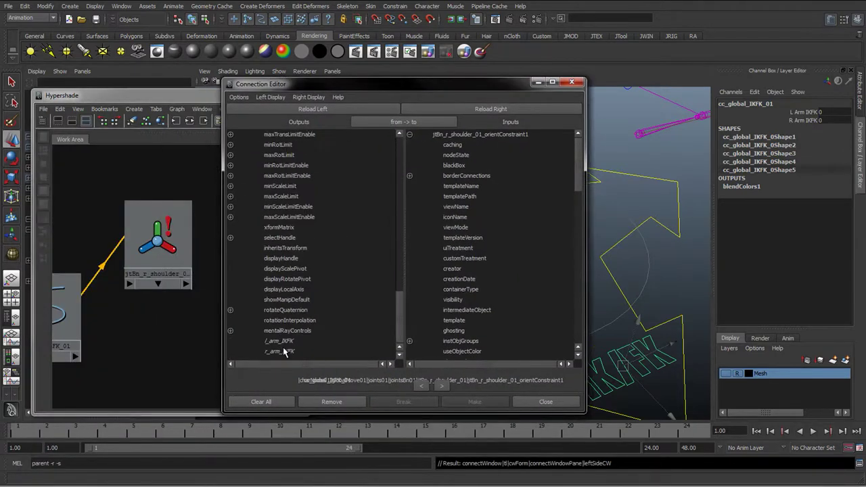
{"action": "left_click", "coordinate": [276, 352]}
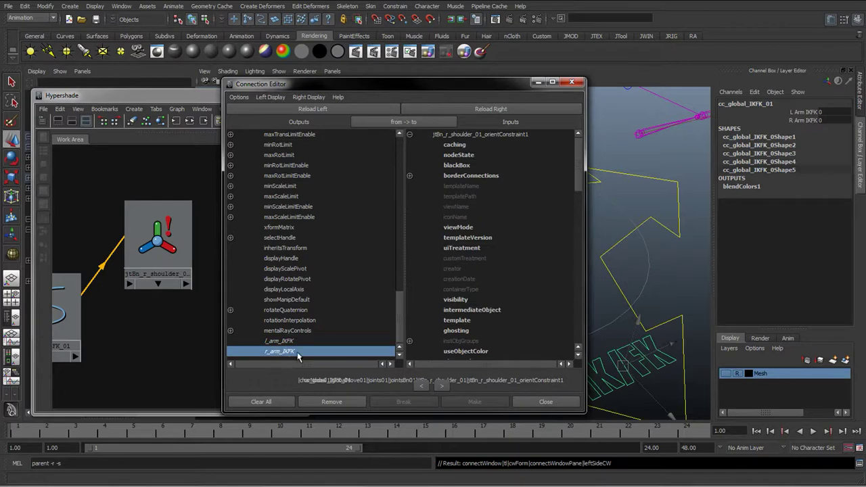
{"action": "left_click_drag", "start_coordinate": [581, 174], "coordinate": [569, 345]}
{"action": "left_click", "coordinate": [477, 352]}
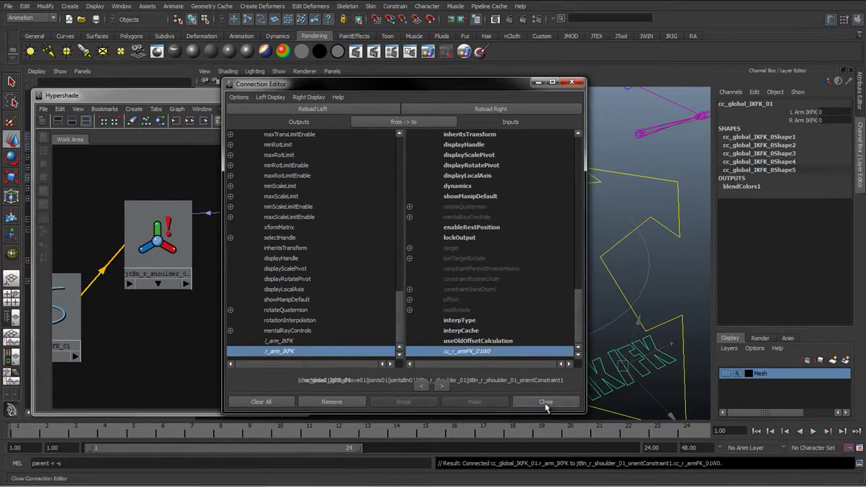
{"action": "left_click", "coordinate": [545, 402]}
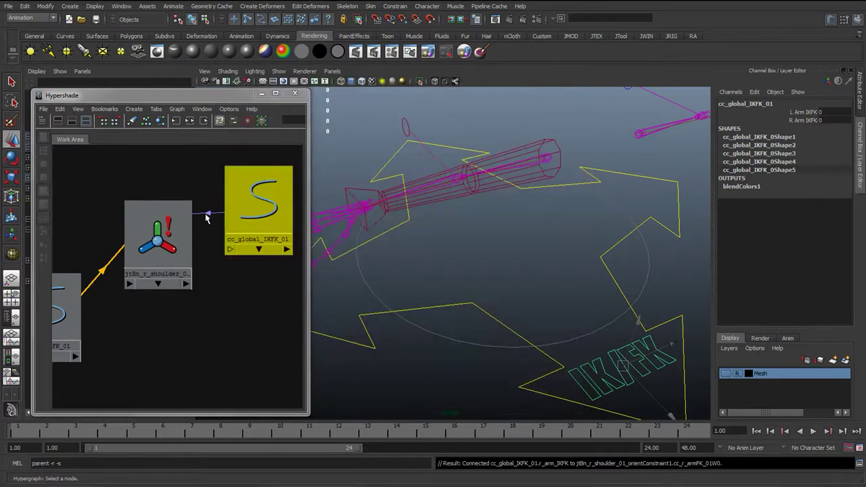
- Graph the input and output connections of the right elbow joint jtBn_r_elbowB_01
{"action": "left_click_drag", "start_coordinate": [169, 230], "coordinate": [153, 216]}
{"action": "right_click_drag", "start_coordinate": [505, 253], "coordinate": [450, 194], "text": "alt"}
{"action": "left_click_drag", "start_coordinate": [467, 209], "coordinate": [425, 267], "text": "alt"}
{"action": "left_click", "coordinate": [447, 257]}
{"action": "scroll", "coordinate": [437, 257], "scroll_direction": "up", "scroll_amount": 3}
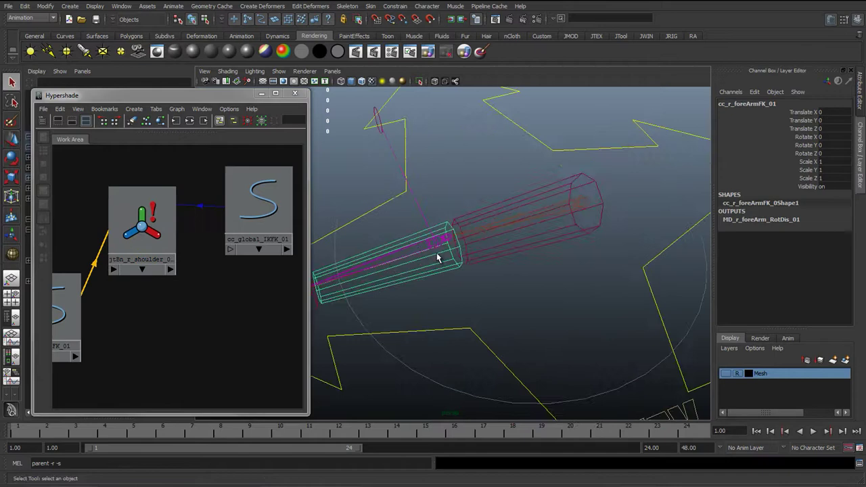
{"action": "left_click", "coordinate": [437, 247]}
{"action": "scroll", "coordinate": [456, 263], "scroll_direction": "down", "scroll_amount": 4}
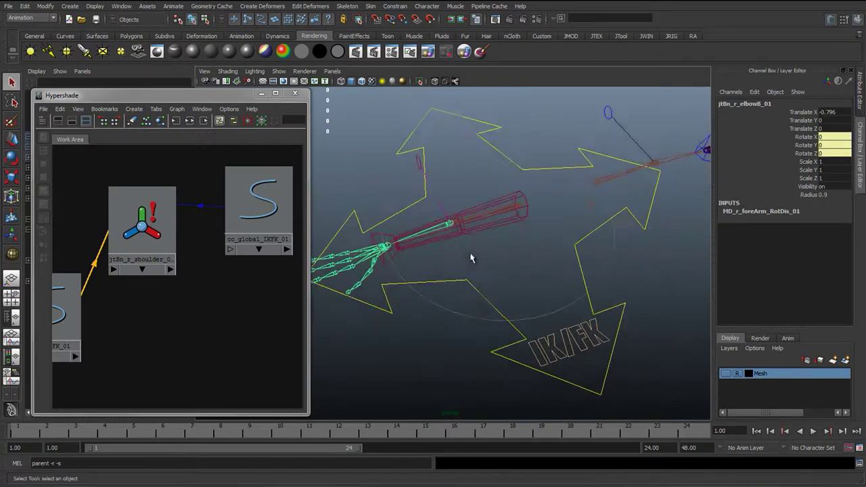
{"action": "left_click", "coordinate": [189, 121]}
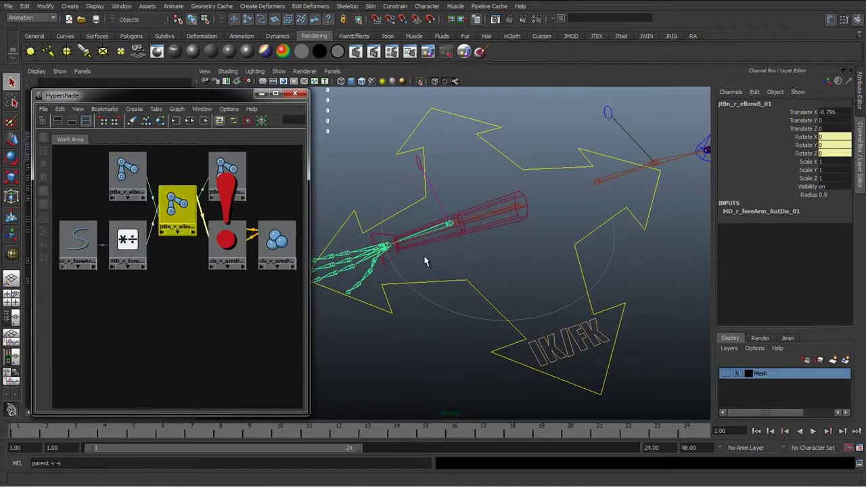
- Graph the connections of MD_r_foreArm_RotDis_01 and move it and the forearm FK control away from the elbow joint nodes
{"action": "right_click_drag", "start_coordinate": [425, 260], "coordinate": [446, 251], "text": "alt"}
{"action": "left_click", "coordinate": [135, 249]}
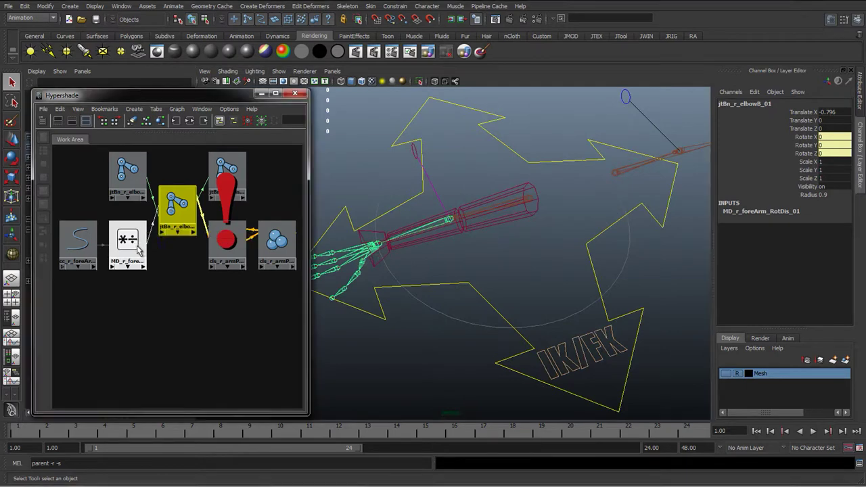
{"action": "left_click", "coordinate": [189, 120]}
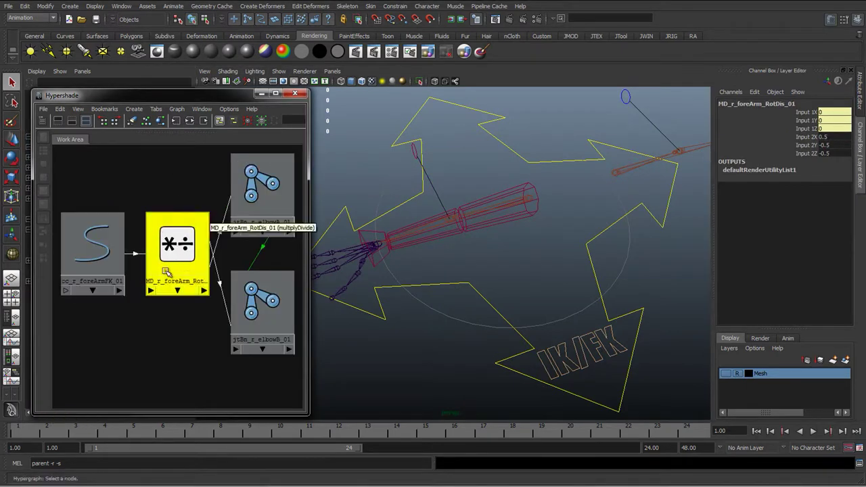
{"action": "scroll", "coordinate": [166, 274], "scroll_direction": "down", "scroll_amount": 2}
{"action": "middle_click_drag", "start_coordinate": [163, 292], "coordinate": [214, 249], "text": "alt"}
{"action": "left_click_drag", "start_coordinate": [178, 192], "coordinate": [119, 226]}
{"action": "left_click", "coordinate": [139, 220]}
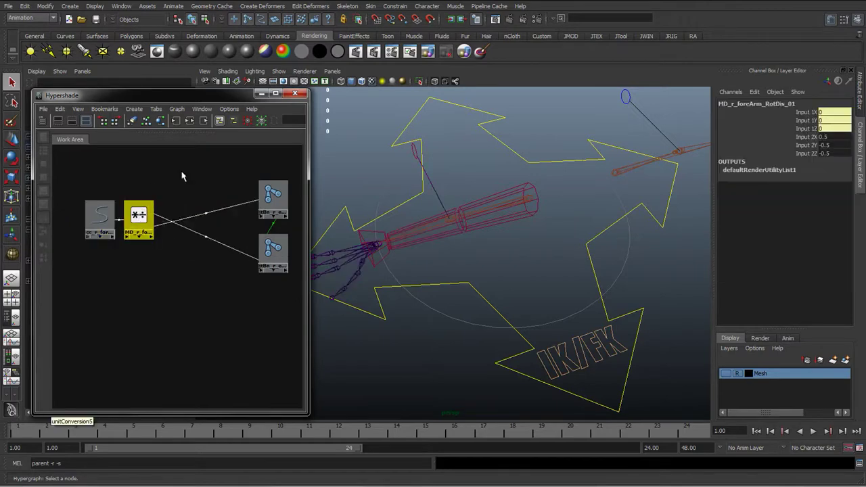
{"action": "left_click", "coordinate": [190, 122]}
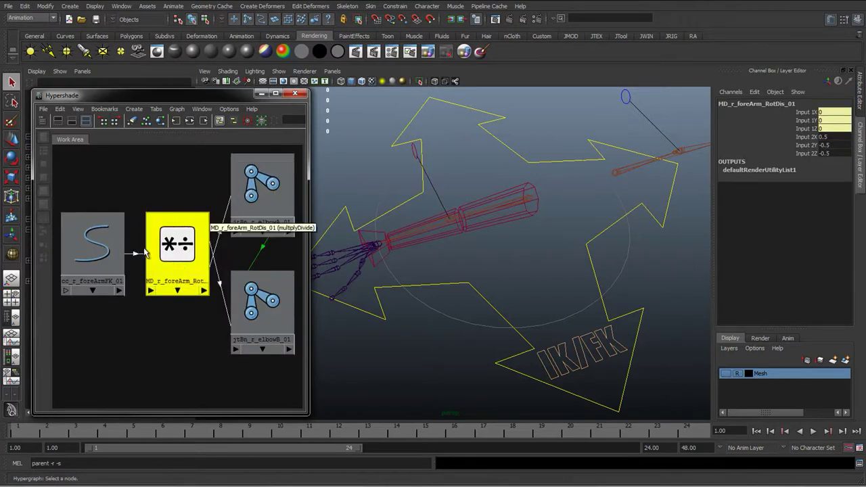
{"action": "scroll", "coordinate": [138, 251], "scroll_direction": "down", "scroll_amount": 2}
{"action": "left_click_drag", "start_coordinate": [106, 218], "coordinate": [88, 290]}
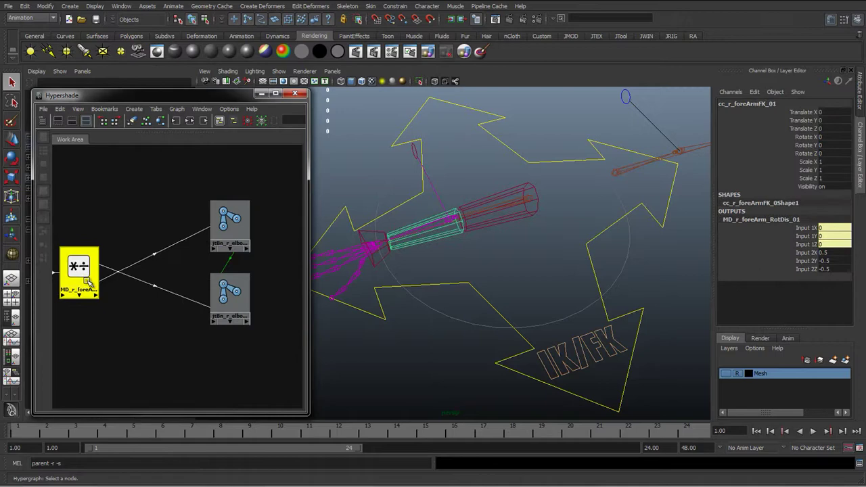
{"action": "scroll", "coordinate": [135, 275], "scroll_direction": "down", "scroll_amount": 2}
{"action": "middle_click_drag", "start_coordinate": [138, 275], "coordinate": [187, 263], "text": "alt"}
- Add the global IK/FK control to the forearm graph and place its node above the gap before the elbow joints
{"action": "left_click", "coordinate": [546, 301]}
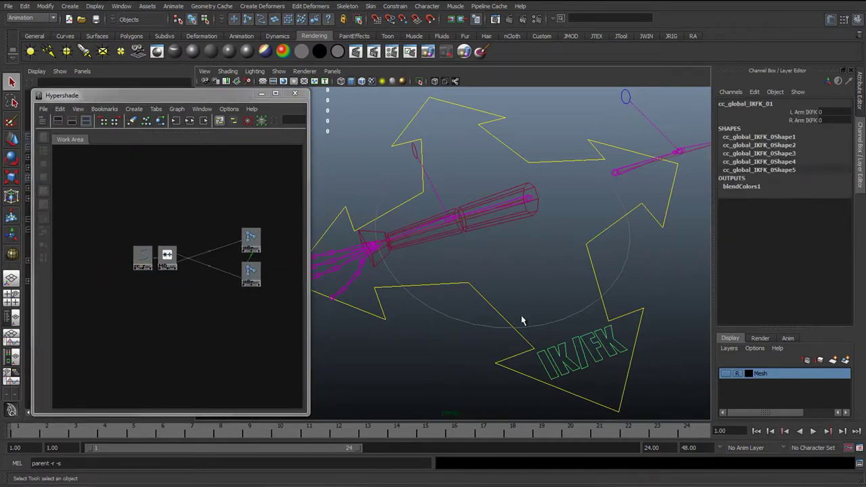
{"action": "left_click", "coordinate": [177, 109]}
{"action": "left_click", "coordinate": [216, 197]}
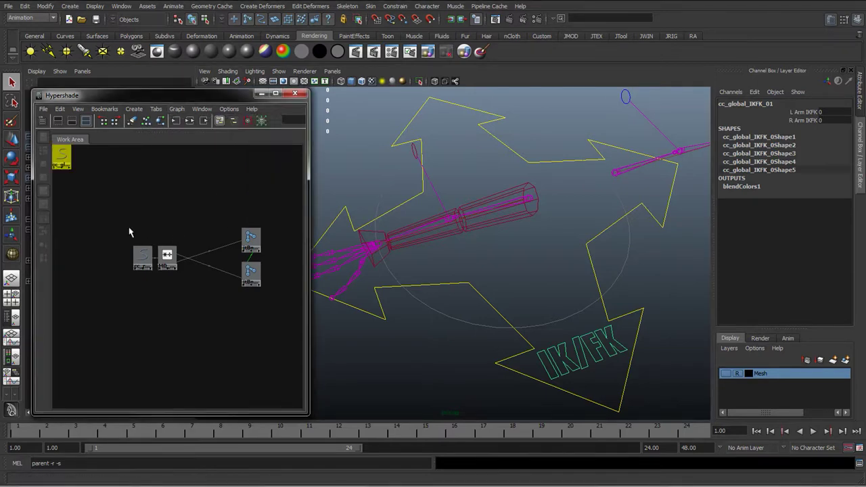
{"action": "left_click_drag", "start_coordinate": [60, 155], "coordinate": [208, 215]}
{"action": "right_click_drag", "start_coordinate": [177, 270], "coordinate": [228, 267], "text": "alt"}
{"action": "middle_click_drag", "start_coordinate": [228, 267], "coordinate": [205, 281], "text": "alt"}
{"action": "right_click_drag", "start_coordinate": [205, 281], "coordinate": [156, 277], "text": "alt"}
{"action": "middle_click_drag", "start_coordinate": [179, 277], "coordinate": [167, 277], "text": "alt"}
{"action": "left_click", "coordinate": [166, 277]}
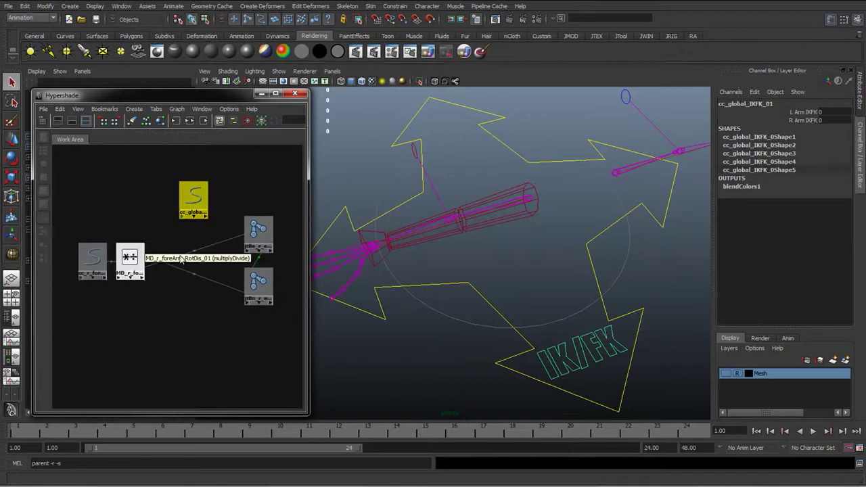
- Create a Blend Colors node between the forearm multiply/divide node and the elbow joints, and set its Color 2 R, G and B to 0
{"action": "left_click", "coordinate": [42, 120]}
{"action": "type", "text": "col"}
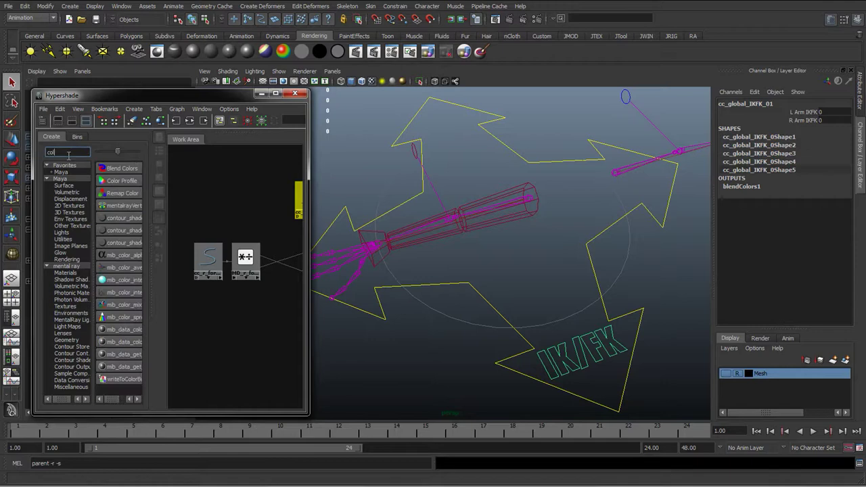
{"action": "left_click", "coordinate": [134, 169]}
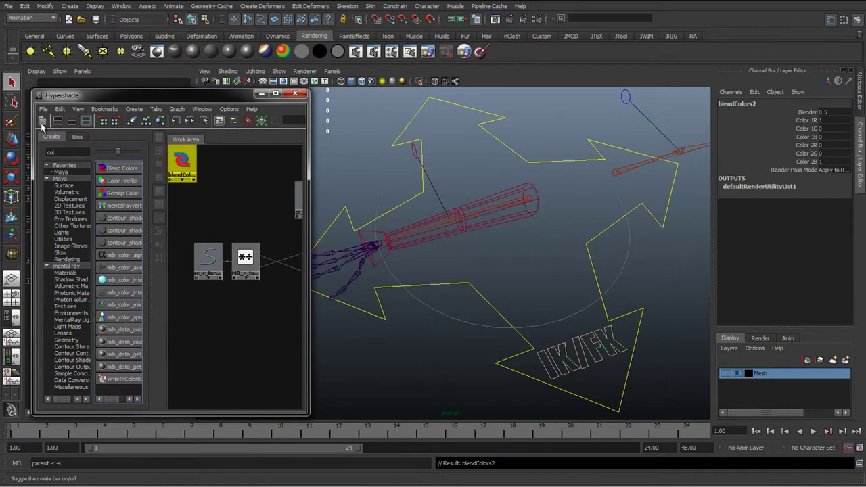
{"action": "left_click", "coordinate": [42, 121]}
{"action": "left_click_drag", "start_coordinate": [84, 161], "coordinate": [197, 257]}
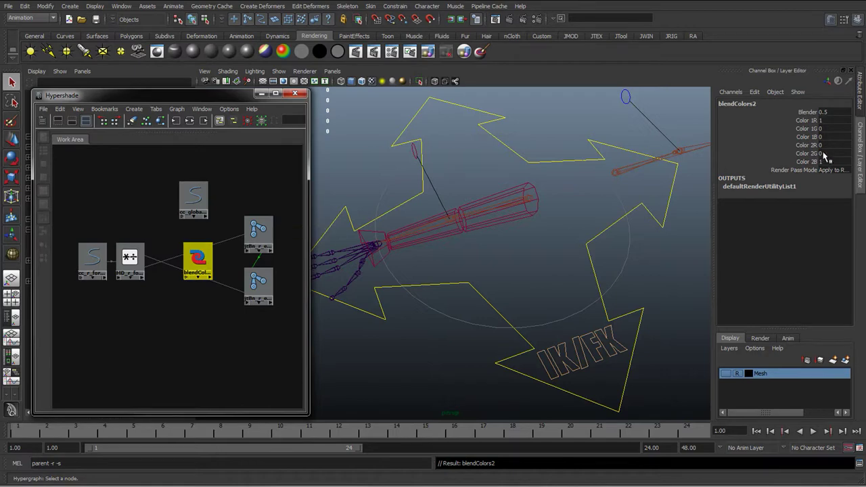
{"action": "mouse_move", "coordinate": [810, 146]}
{"action": "left_mouse_down"}
{"action": "mouse_move", "coordinate": [810, 161]}
{"action": "mouse_move", "coordinate": [825, 147]}
{"action": "left_mouse_up"}
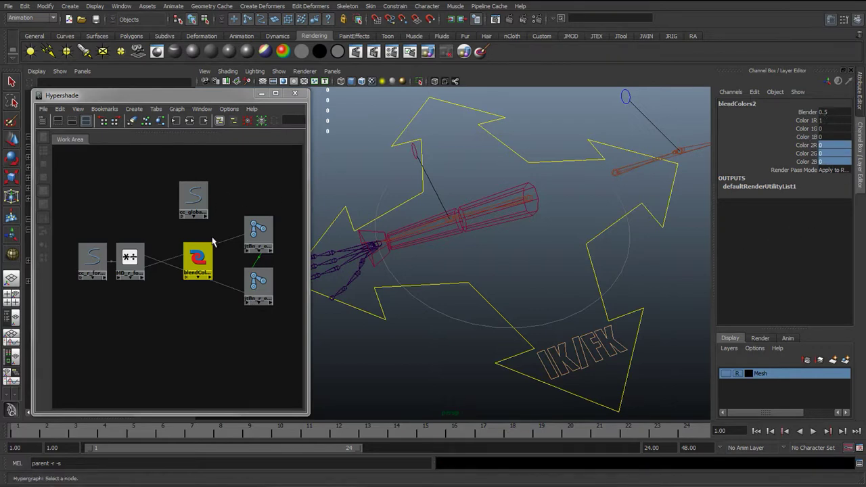
- Connect r_arm_IKFK of cc_global_IKFK_01 to the blender attribute of the new Blend Colors node and close the Connection Editor
{"action": "middle_click_drag", "start_coordinate": [193, 196], "coordinate": [201, 266]}
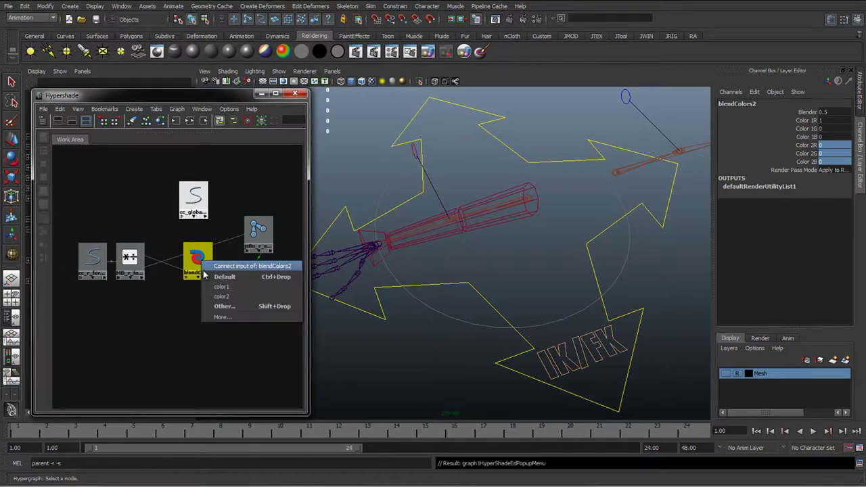
{"action": "left_click", "coordinate": [223, 307]}
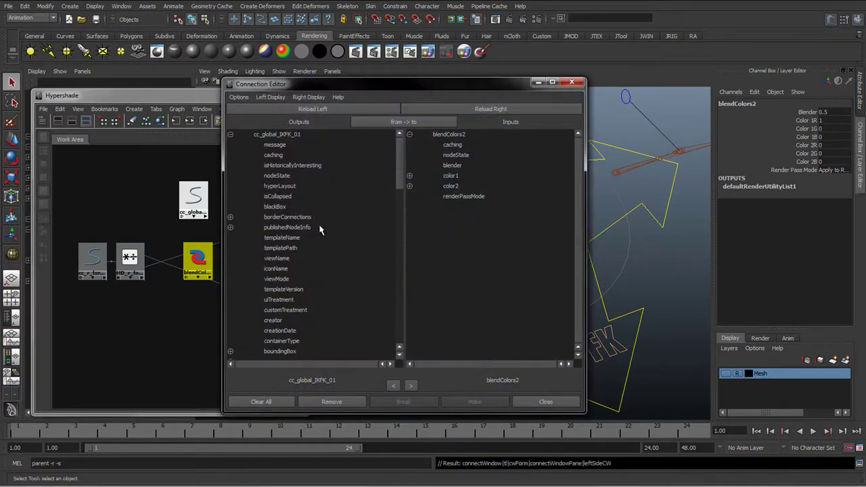
{"action": "left_click_drag", "start_coordinate": [399, 157], "coordinate": [406, 336]}
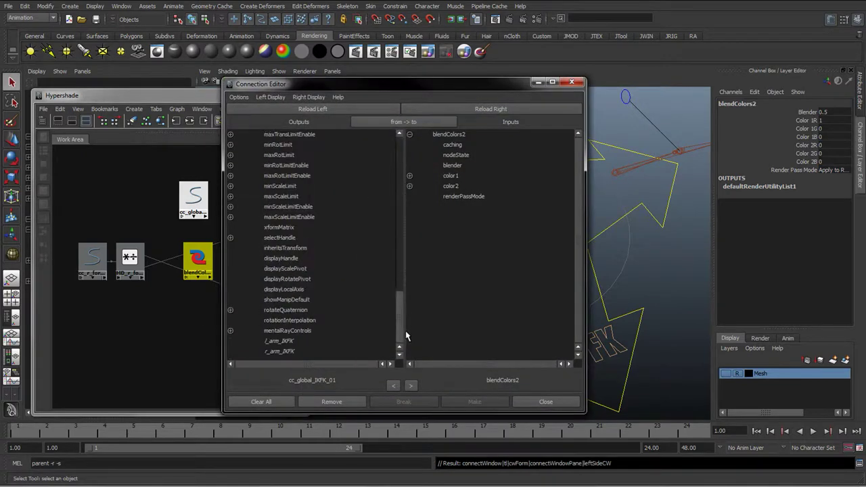
{"action": "left_click", "coordinate": [267, 352]}
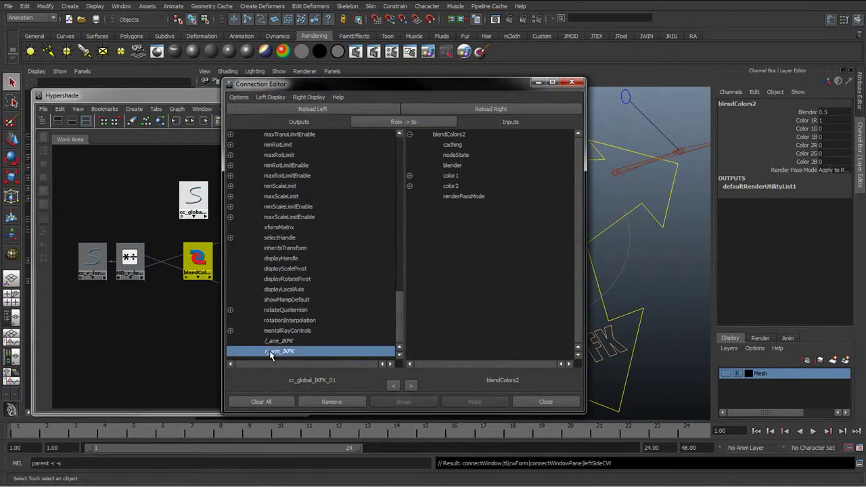
{"action": "left_click", "coordinate": [452, 166]}
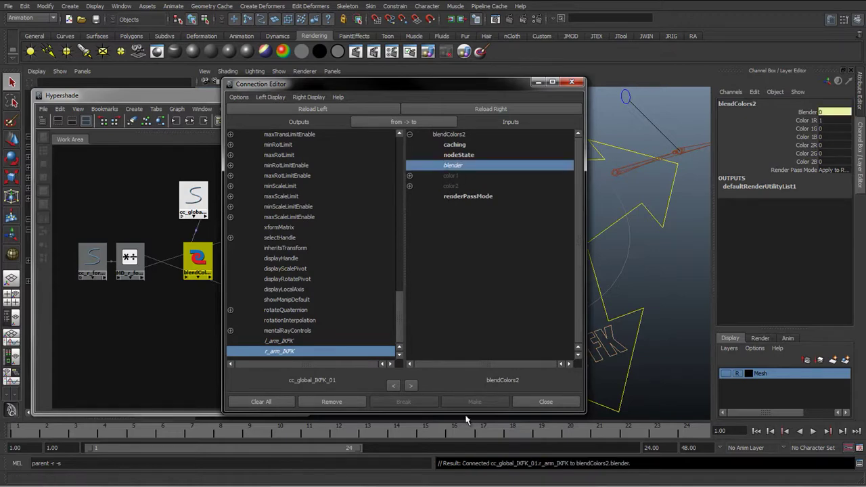
{"action": "left_click", "coordinate": [545, 402]}
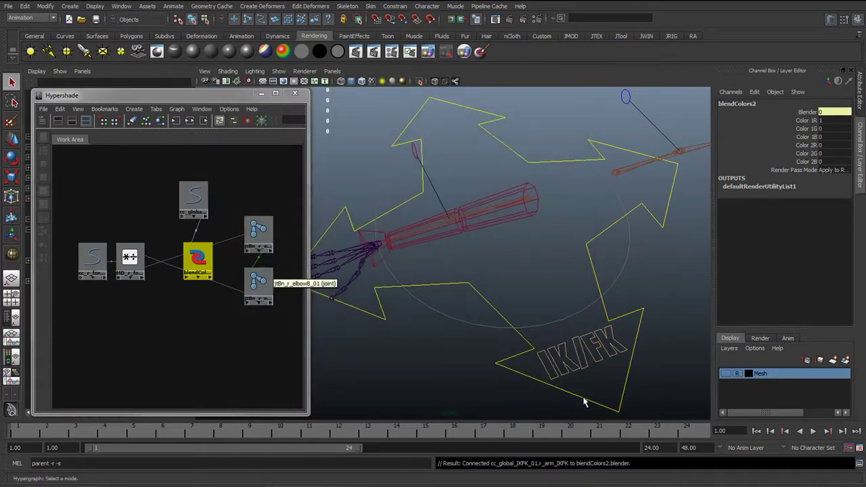
- Connect the output of MD_r_foreArm_RotDis_01 to color1 of the Blend Colors node and close the Connection Editor
{"action": "left_click_drag", "start_coordinate": [194, 259], "coordinate": [191, 260]}
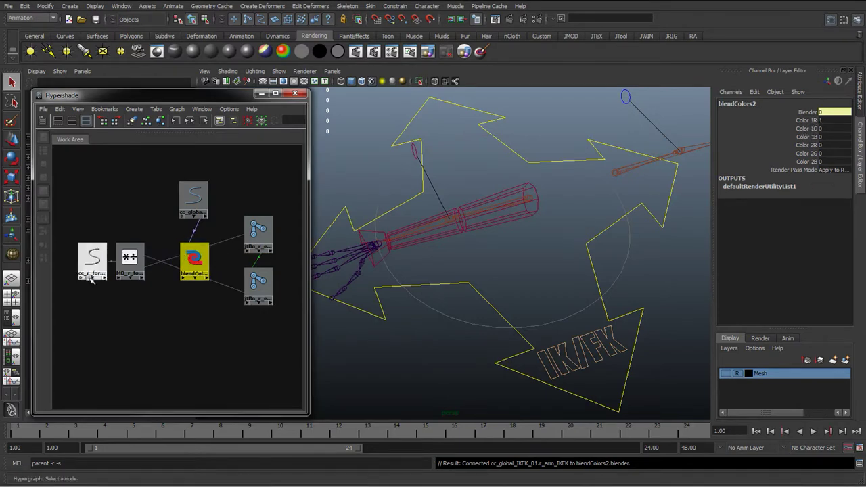
{"action": "middle_click_drag", "start_coordinate": [140, 298], "coordinate": [146, 298], "text": "alt"}
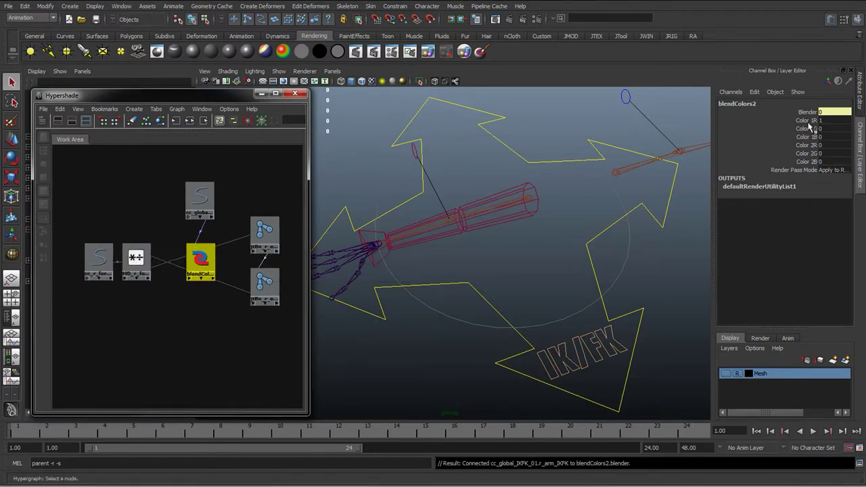
{"action": "left_click_drag", "start_coordinate": [810, 120], "coordinate": [811, 136]}
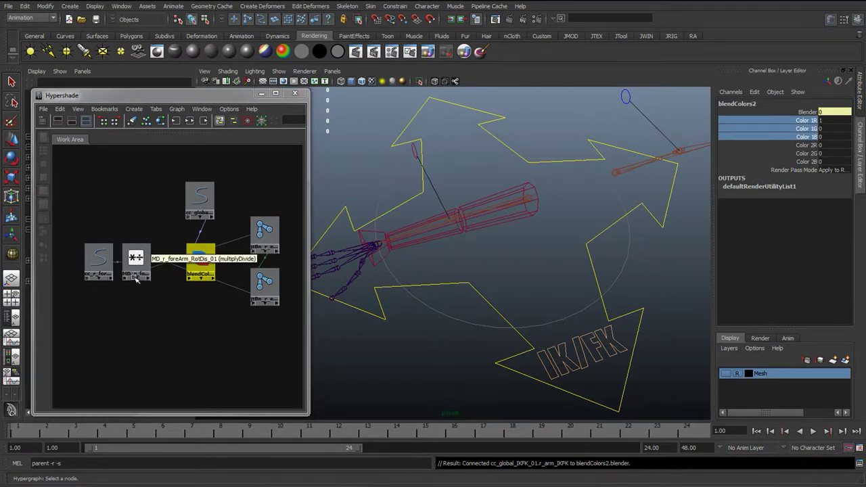
{"action": "middle_click_drag", "start_coordinate": [135, 267], "coordinate": [203, 269]}
{"action": "left_click", "coordinate": [241, 309]}
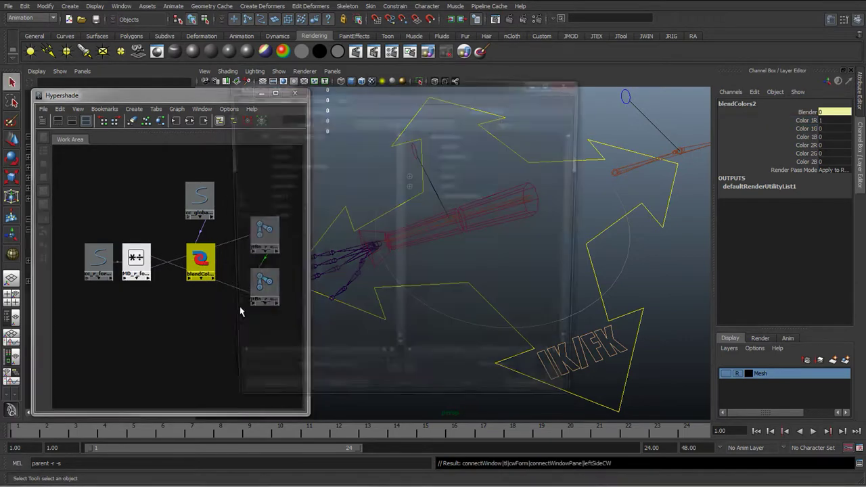
{"action": "left_click", "coordinate": [272, 219]}
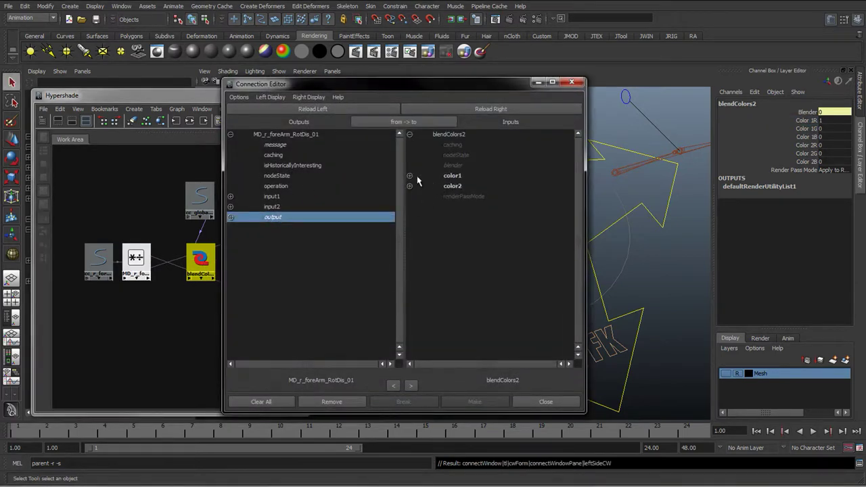
{"action": "left_click", "coordinate": [452, 175]}
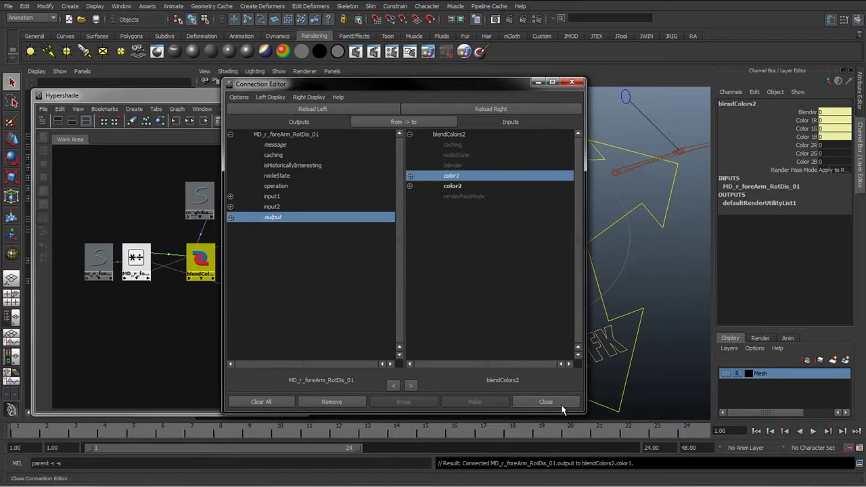
{"action": "left_click", "coordinate": [548, 402]}
- Move the Blend Colors node closer to the multiply/divide node and connect its output to the rotate of jtBn_r_elbowA_01
{"action": "left_click_drag", "start_coordinate": [203, 267], "coordinate": [185, 267]}
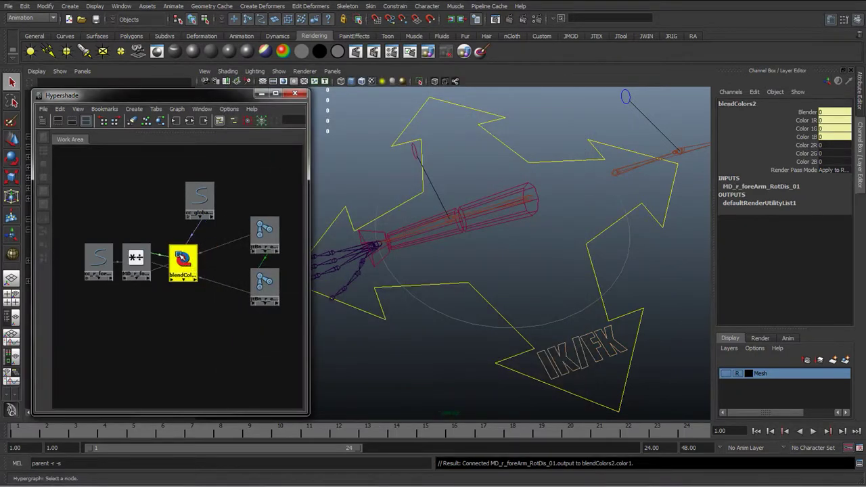
{"action": "left_click", "coordinate": [266, 228]}
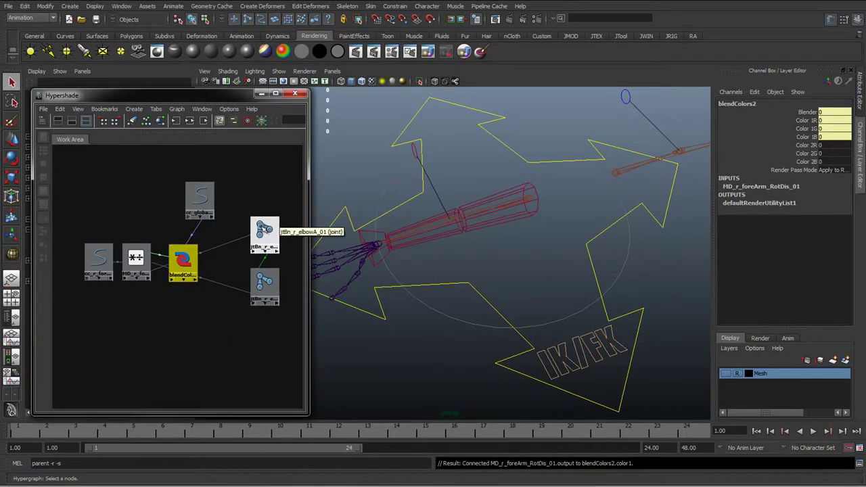
{"action": "left_click", "coordinate": [182, 258]}
{"action": "middle_click_drag", "start_coordinate": [183, 259], "coordinate": [270, 234]}
{"action": "left_click", "coordinate": [309, 330]}
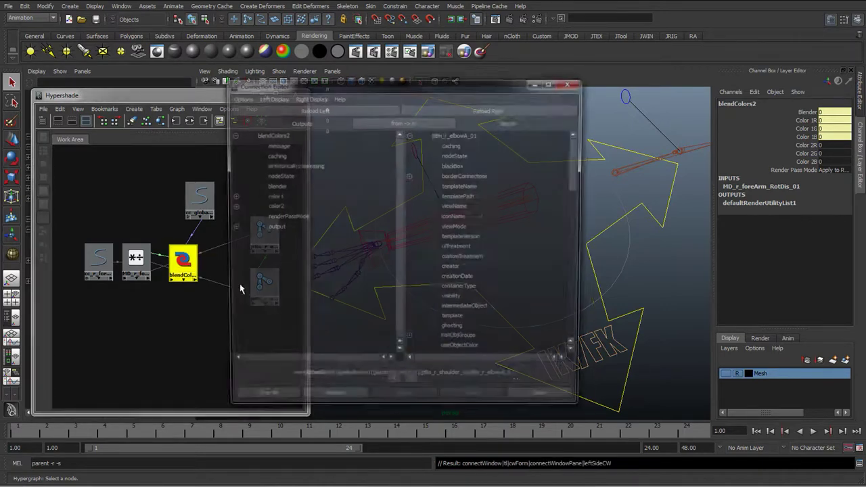
{"action": "left_click", "coordinate": [261, 228]}
{"action": "scroll", "coordinate": [490, 236], "scroll_direction": "down", "scroll_amount": 12}
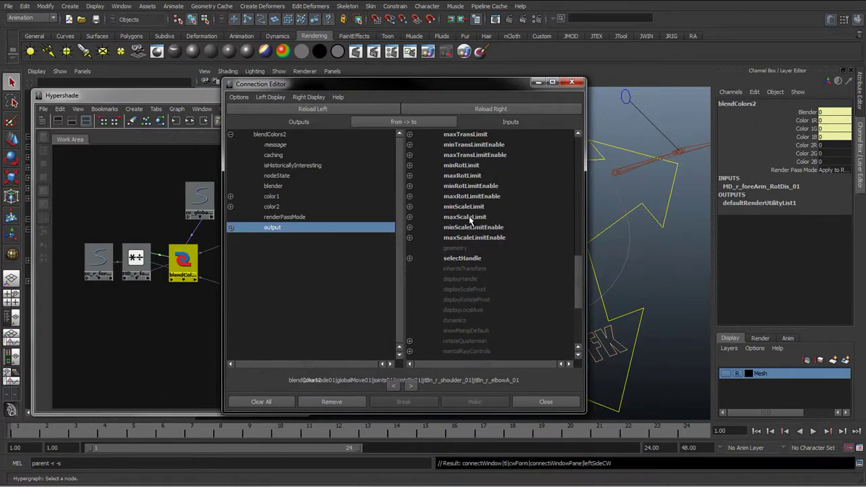
{"action": "left_click", "coordinate": [453, 197]}
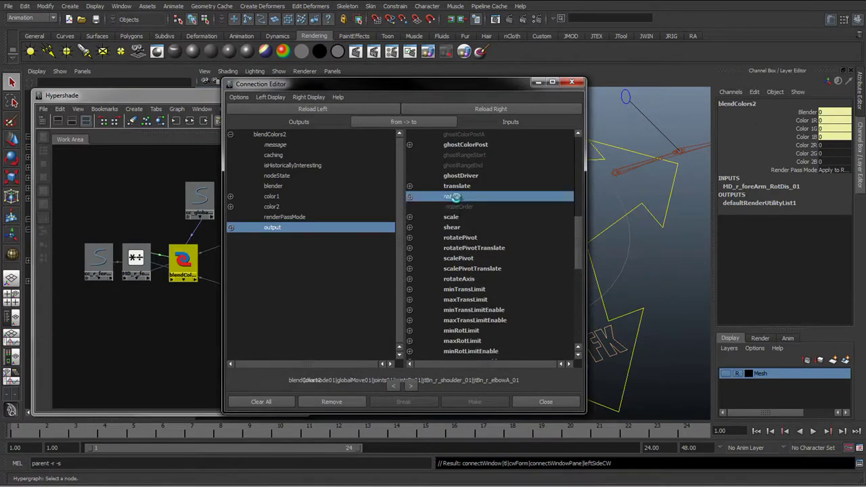
- Connect the Blend Colors output to the rotate of jtBn_r_elbowB_01 as well and close the Connection Editor
{"action": "left_click_drag", "start_coordinate": [342, 84], "coordinate": [427, 77]}
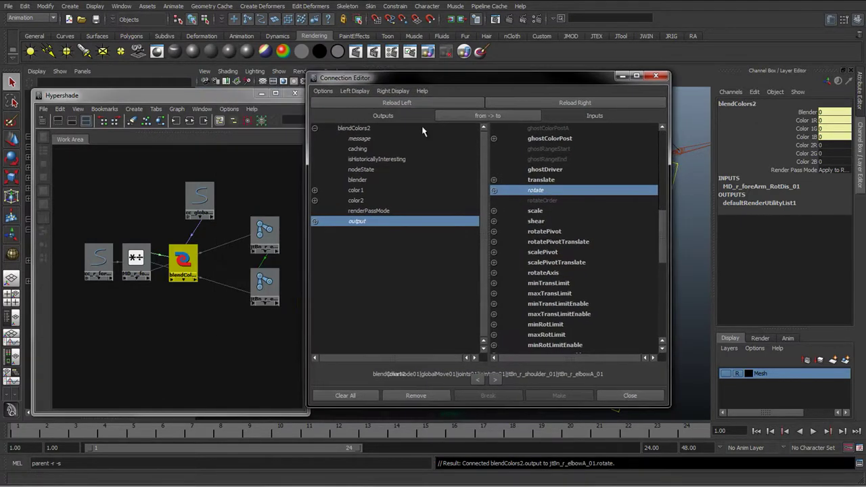
{"action": "left_click", "coordinate": [264, 284]}
{"action": "left_click", "coordinate": [576, 103]}
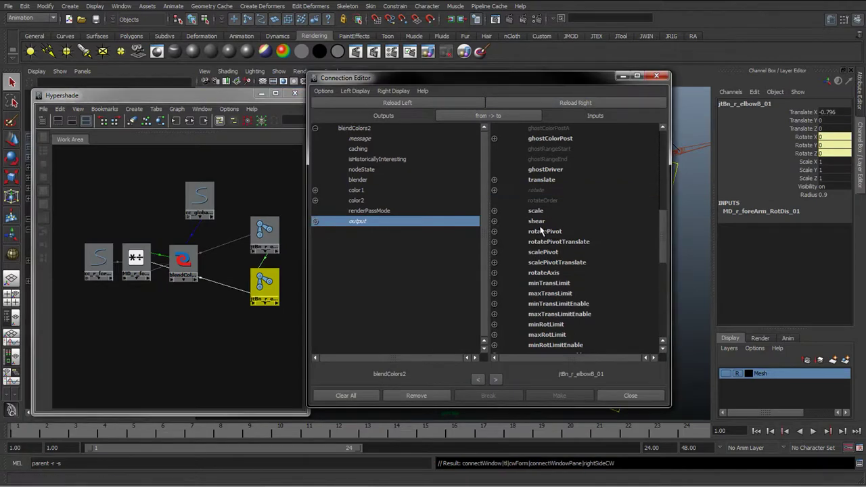
{"action": "left_click", "coordinate": [538, 191]}
{"action": "left_click", "coordinate": [612, 395]}
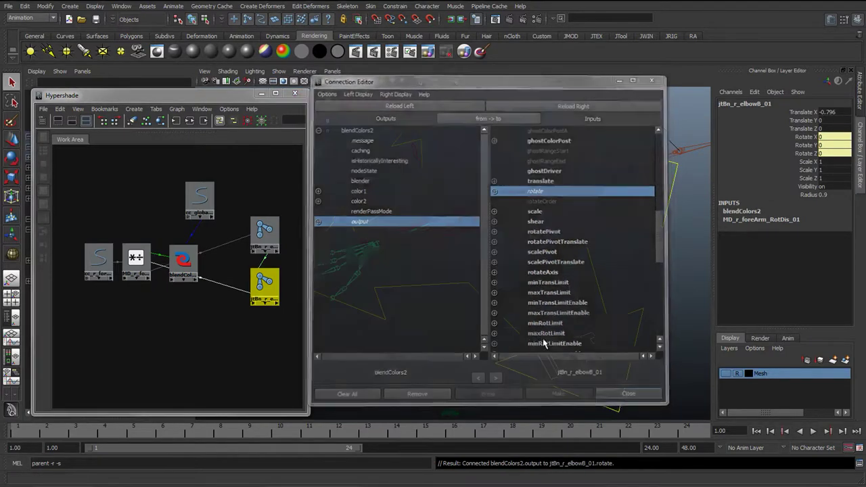
- Select the right forearm and upper arm FK controls plus the global IK/FK control, and graph only these three in the Hypershade
{"action": "left_click", "coordinate": [464, 268]}
{"action": "left_click_drag", "start_coordinate": [433, 281], "coordinate": [609, 346], "text": "alt"}
{"action": "left_click", "coordinate": [614, 361]}
{"action": "left_click_drag", "start_coordinate": [480, 304], "coordinate": [514, 253], "text": "alt"}
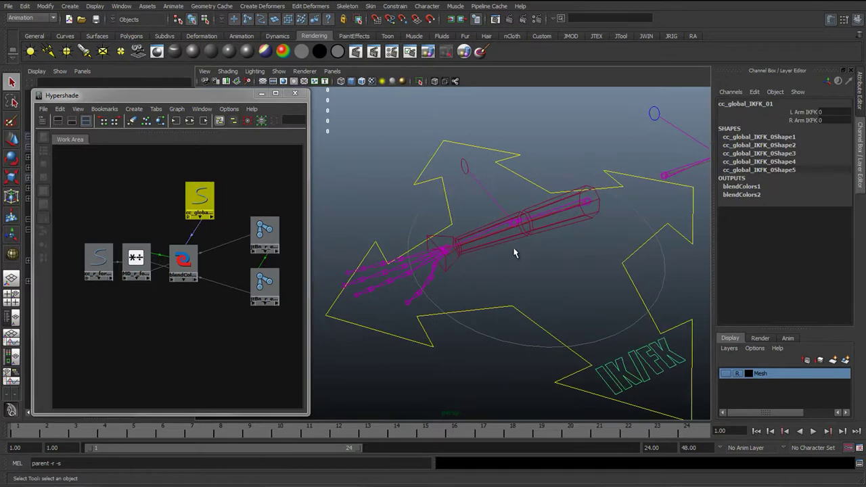
{"action": "left_click", "coordinate": [515, 246]}
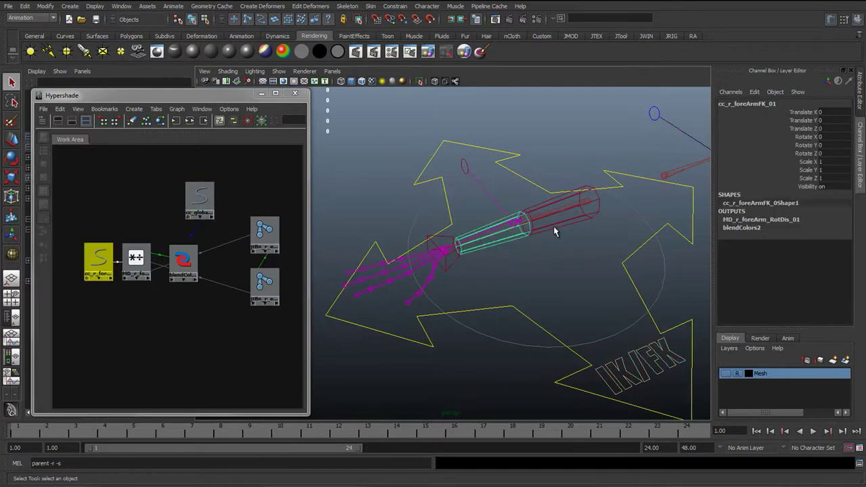
{"action": "left_click", "coordinate": [643, 367]}
{"action": "left_click", "coordinate": [176, 110]}
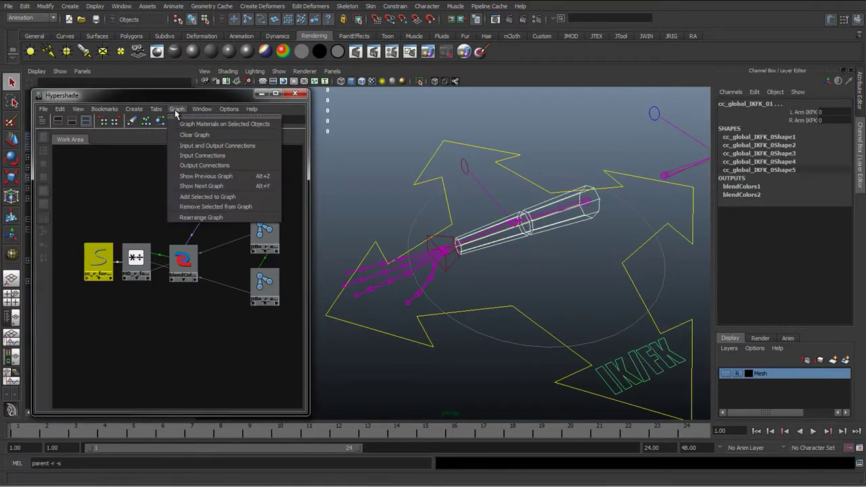
{"action": "left_click", "coordinate": [190, 145]}
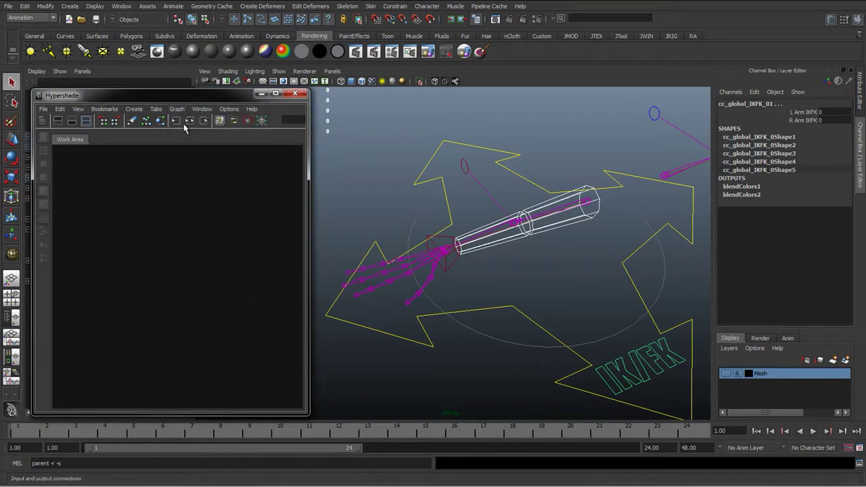
{"action": "left_click", "coordinate": [177, 110]}
{"action": "left_click", "coordinate": [201, 196]}
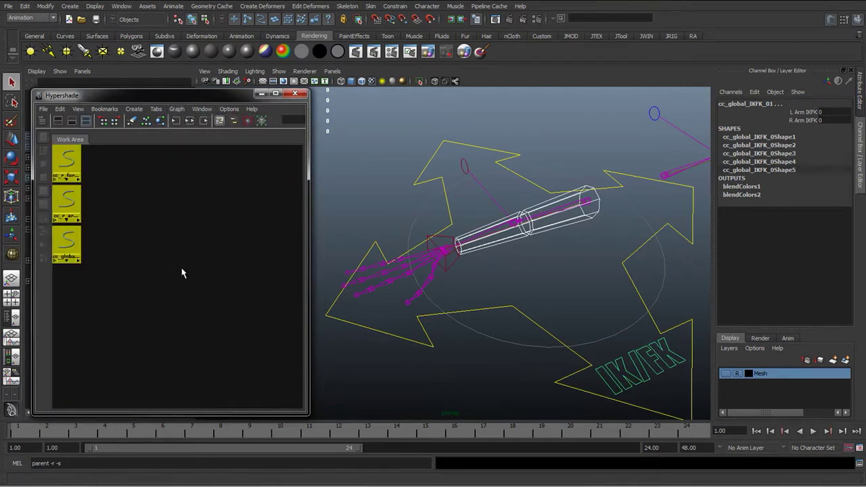
- Arrange the graph so the global IK/FK control node sits apart, ahead of the two stacked FK control nodes
{"action": "left_click_drag", "start_coordinate": [67, 163], "coordinate": [168, 214]}
{"action": "left_click", "coordinate": [219, 231]}
{"action": "left_click", "coordinate": [169, 294]}
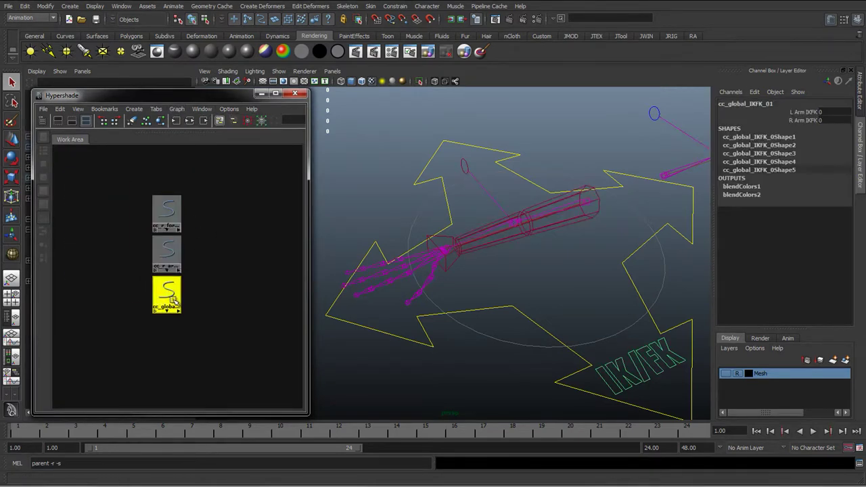
{"action": "left_click_drag", "start_coordinate": [172, 300], "coordinate": [69, 240]}
{"action": "middle_click_drag", "start_coordinate": [117, 237], "coordinate": [140, 242], "text": "alt"}
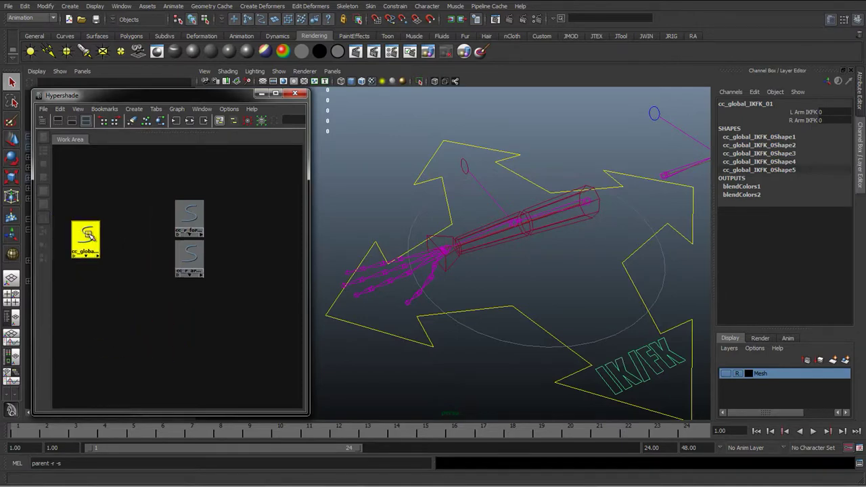
{"action": "left_click_drag", "start_coordinate": [88, 235], "coordinate": [82, 231]}
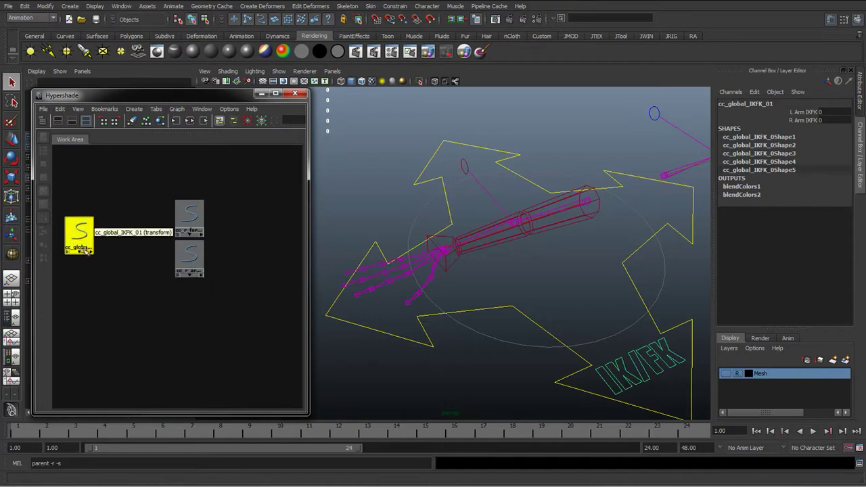
- Connect the global IK/FK control's r_arm_IKFK attribute to the visibility of the right forearm FK control
{"action": "middle_click_drag", "start_coordinate": [80, 234], "coordinate": [196, 220]}
{"action": "left_click", "coordinate": [224, 325]}
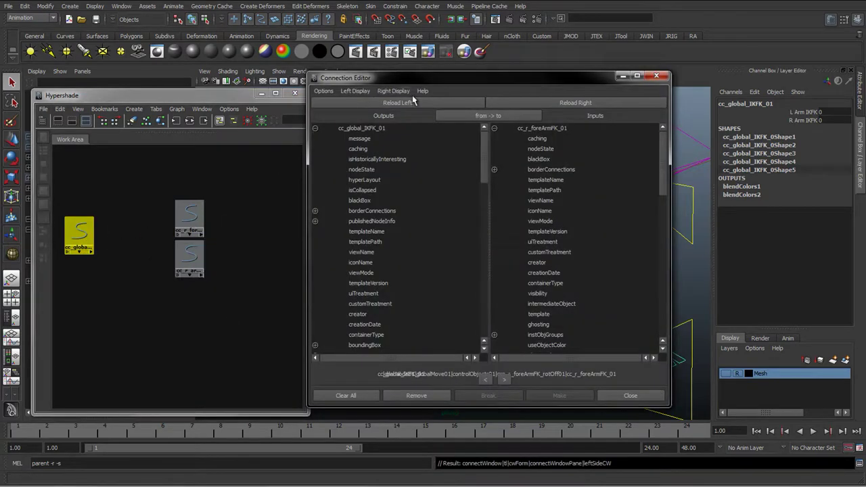
{"action": "left_click_drag", "start_coordinate": [422, 85], "coordinate": [379, 73]}
{"action": "scroll", "coordinate": [351, 265], "scroll_direction": "down", "scroll_amount": 6}
{"action": "scroll", "coordinate": [352, 265], "scroll_direction": "down", "scroll_amount": 10}
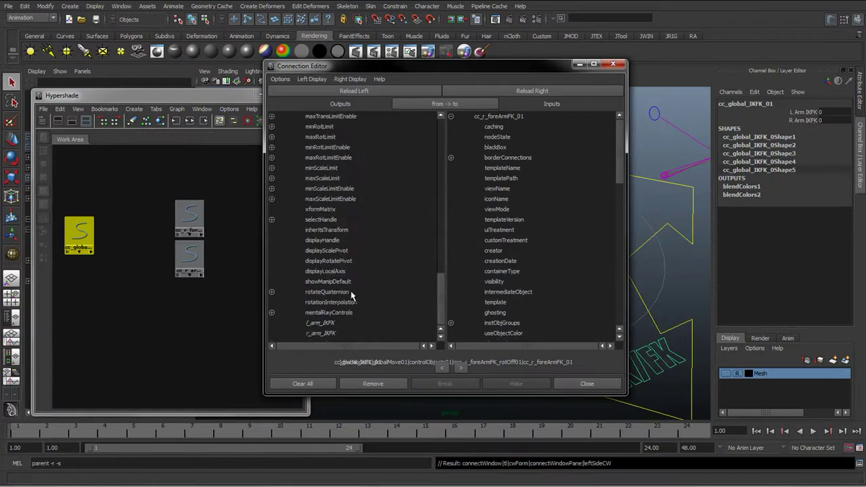
{"action": "left_click", "coordinate": [318, 334]}
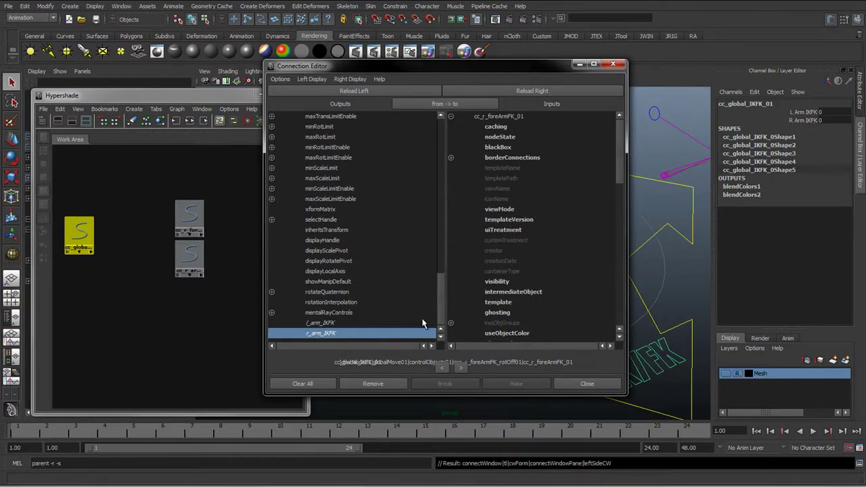
{"action": "left_click", "coordinate": [497, 282]}
- Connect r_arm_IKFK to the visibility of cc_r_armFK_01 as well and close the Connection Editor
{"action": "left_click", "coordinate": [190, 255]}
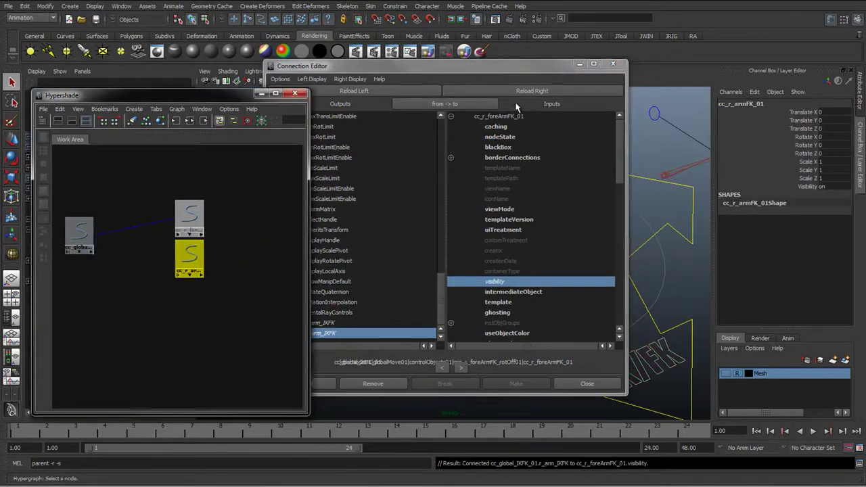
{"action": "left_click", "coordinate": [535, 91]}
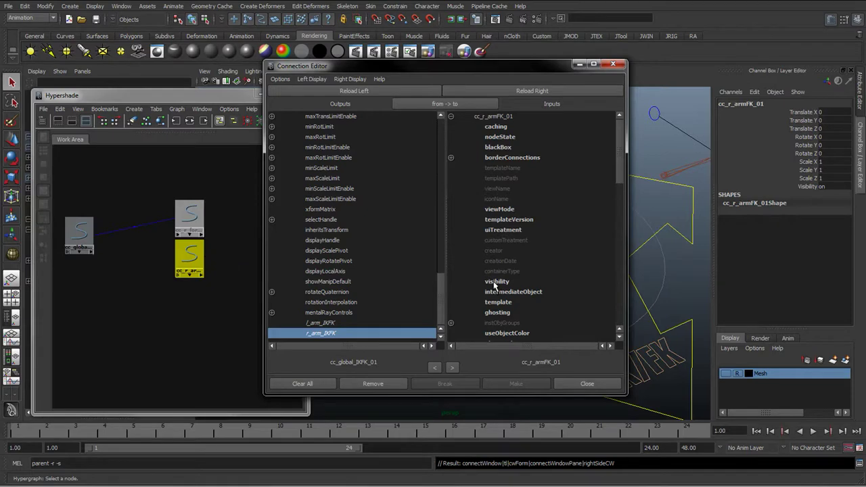
{"action": "left_click", "coordinate": [496, 281]}
{"action": "left_click", "coordinate": [570, 383]}
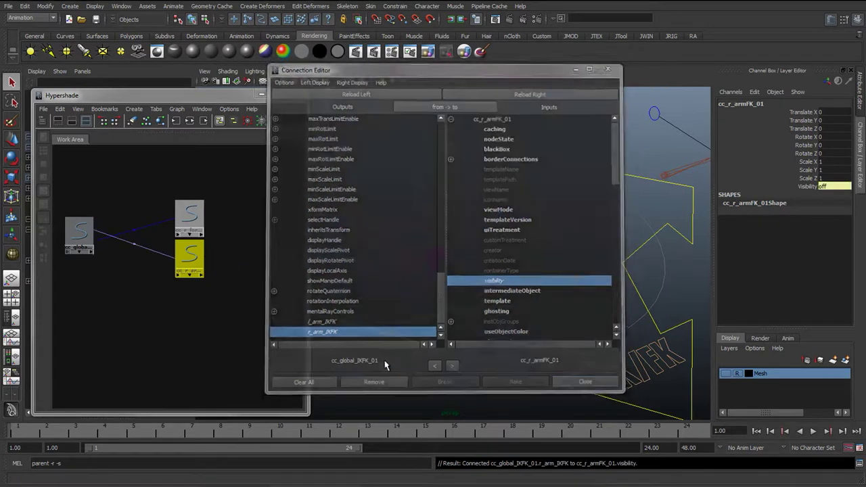
- Select the right arm IK handle at the wrist to check its IK Blend attribute
{"action": "middle_click_drag", "start_coordinate": [521, 293], "coordinate": [490, 296], "text": "alt"}
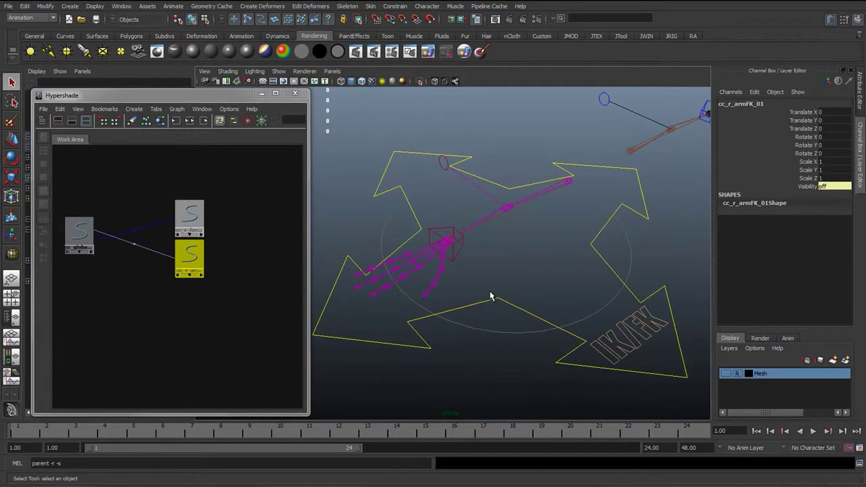
{"action": "left_click_drag", "start_coordinate": [492, 281], "coordinate": [602, 351], "text": "alt"}
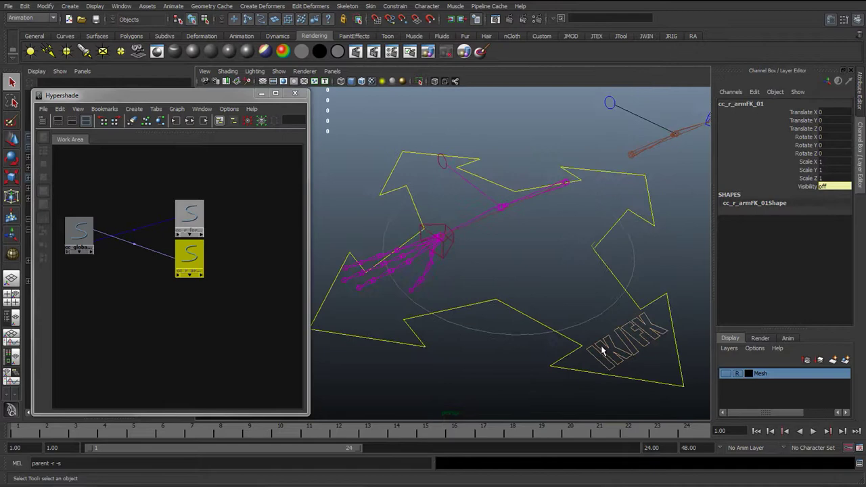
{"action": "left_click", "coordinate": [444, 238]}
{"action": "scroll", "coordinate": [442, 237], "scroll_direction": "up", "scroll_amount": 4}
{"action": "left_click_drag", "start_coordinate": [443, 237], "coordinate": [464, 199], "text": "alt"}
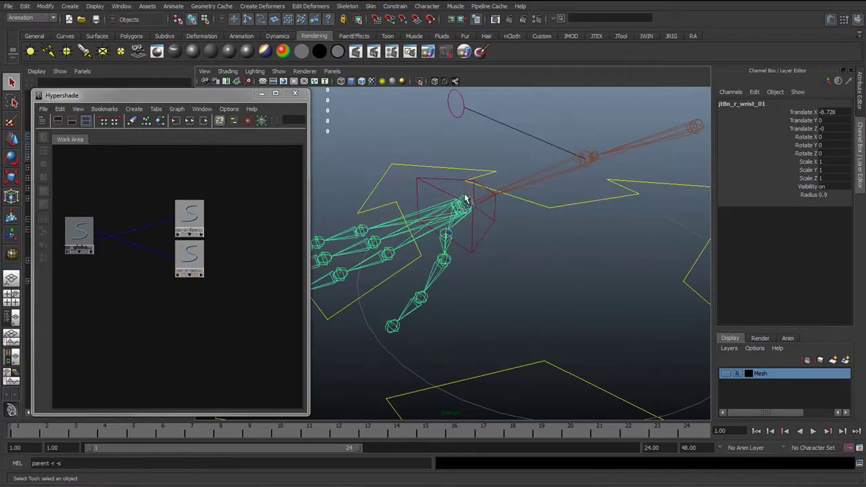
{"action": "left_click", "coordinate": [465, 192]}
{"action": "scroll", "coordinate": [465, 192], "scroll_direction": "down", "scroll_amount": 4}
{"action": "middle_click_drag", "start_coordinate": [636, 311], "coordinate": [605, 299], "text": "alt"}
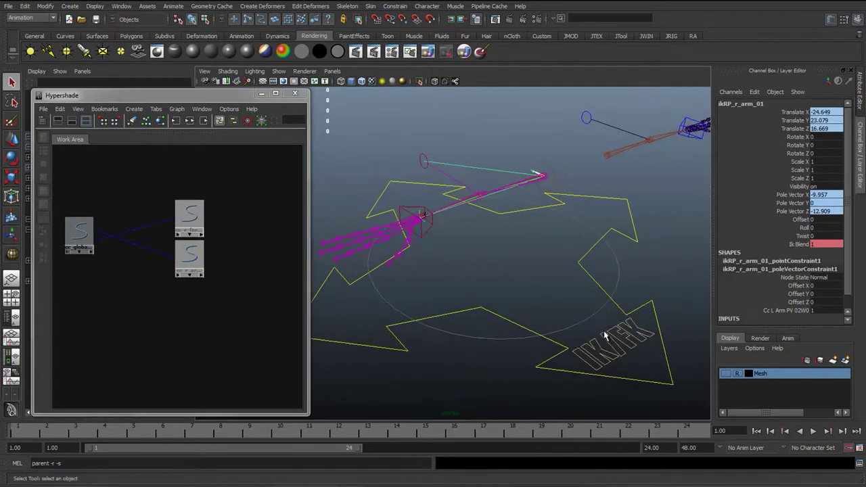
- Set R Arm IKFK to 1 on the global IK/FK control
{"action": "left_click", "coordinate": [605, 336]}
{"action": "left_click", "coordinate": [799, 113]}
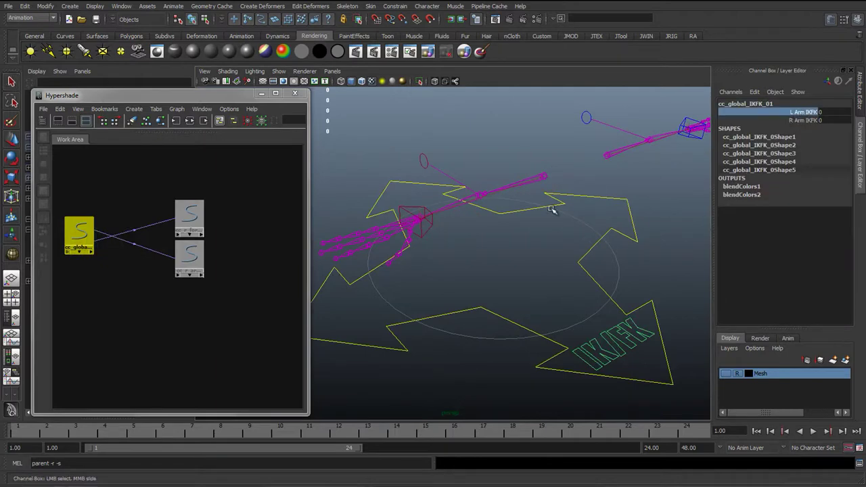
{"action": "left_click", "coordinate": [814, 120]}
{"action": "middle_click_drag", "start_coordinate": [540, 210], "coordinate": [636, 211]}
- Select the right arm IK handle at the wrist and graph its input and output connections in the Hypershade
{"action": "middle_click_drag", "start_coordinate": [478, 223], "coordinate": [497, 270], "text": "alt"}
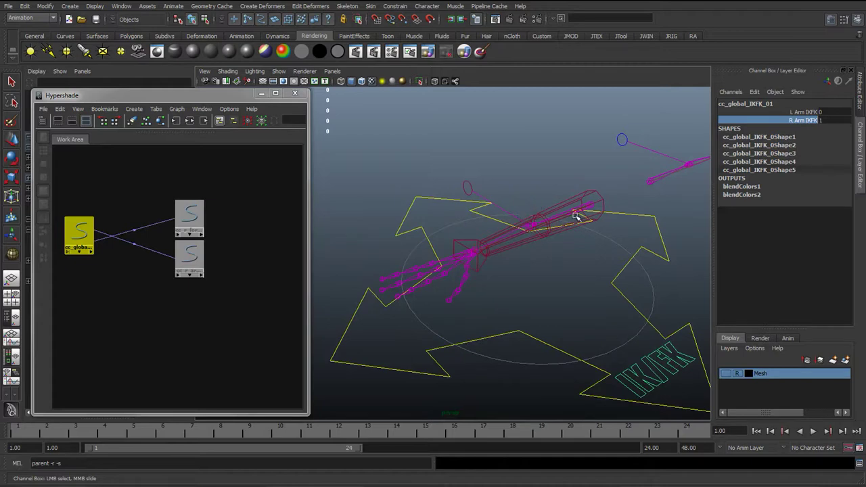
{"action": "scroll", "coordinate": [513, 277], "scroll_direction": "up", "scroll_amount": 3}
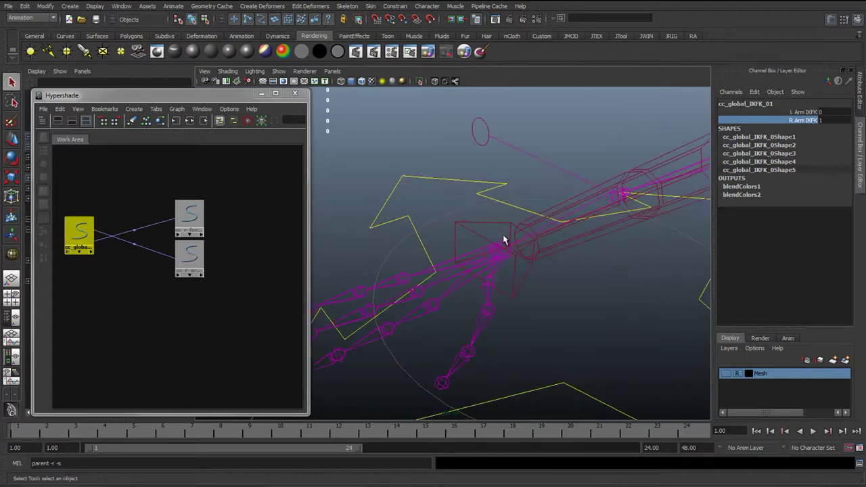
{"action": "left_click", "coordinate": [504, 239]}
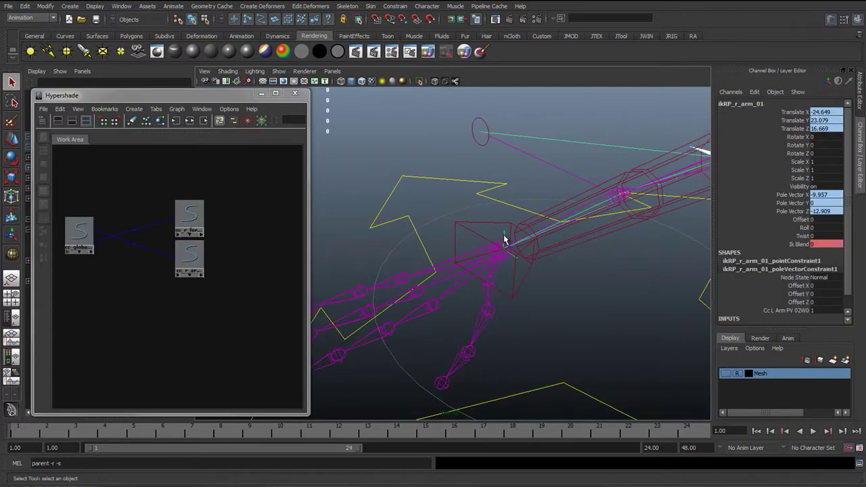
{"action": "left_click", "coordinate": [190, 122]}
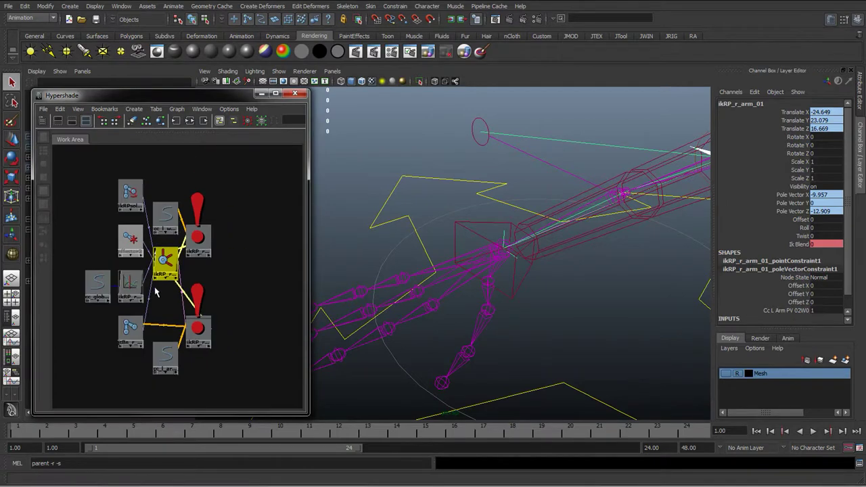
- Pull the ikRP_r_arm_01_ikBlend curve node and the right arm IK handle node clear of the other graphed nodes
{"action": "left_click_drag", "start_coordinate": [93, 265], "coordinate": [258, 251]}
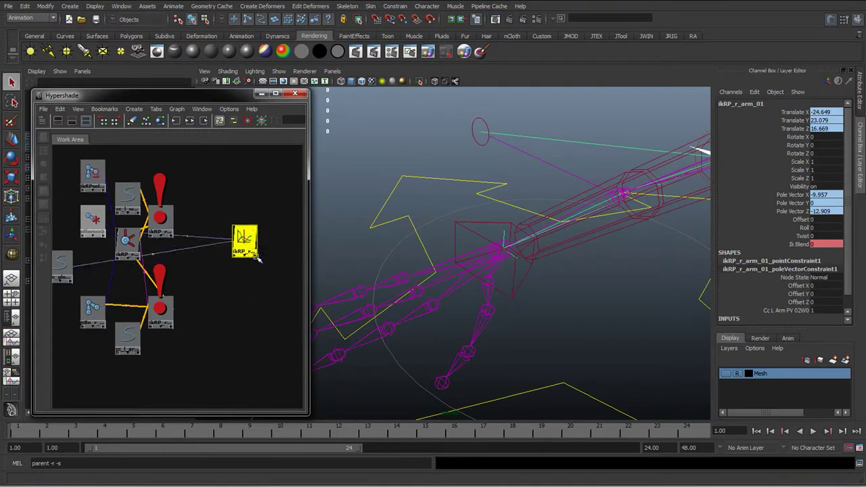
{"action": "middle_click_drag", "start_coordinate": [199, 236], "coordinate": [131, 239], "text": "alt"}
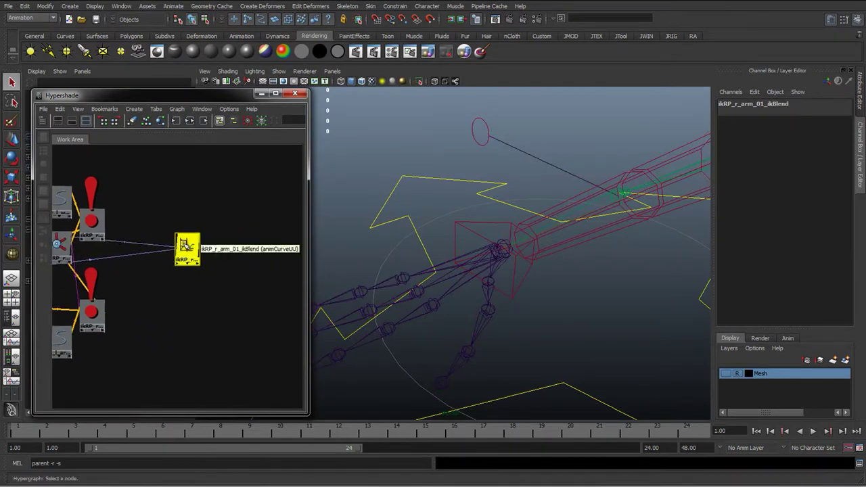
{"action": "left_click_drag", "start_coordinate": [188, 246], "coordinate": [245, 262]}
{"action": "scroll", "coordinate": [98, 263], "scroll_direction": "down", "scroll_amount": 3}
{"action": "left_click_drag", "start_coordinate": [92, 254], "coordinate": [187, 270]}
{"action": "left_click", "coordinate": [184, 269]}
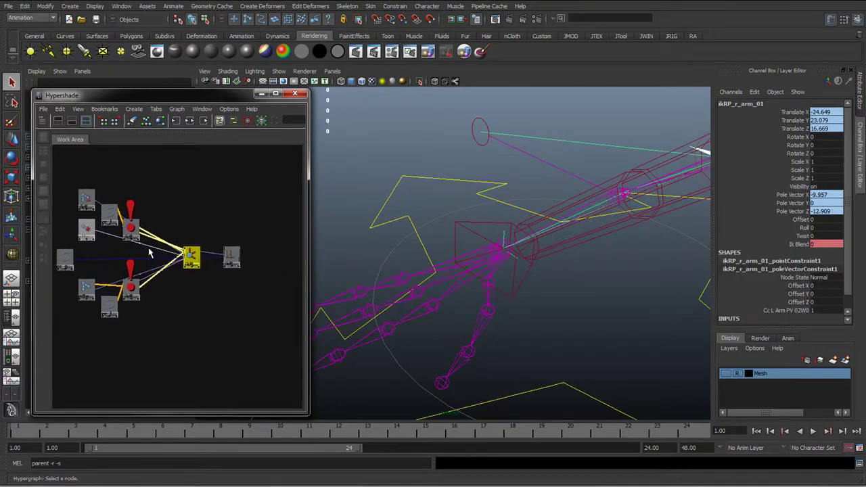
- Remove every node except ikRP_r_arm_01_ikBlend from the graph and select the remaining node
{"action": "left_click_drag", "start_coordinate": [61, 189], "coordinate": [194, 322]}
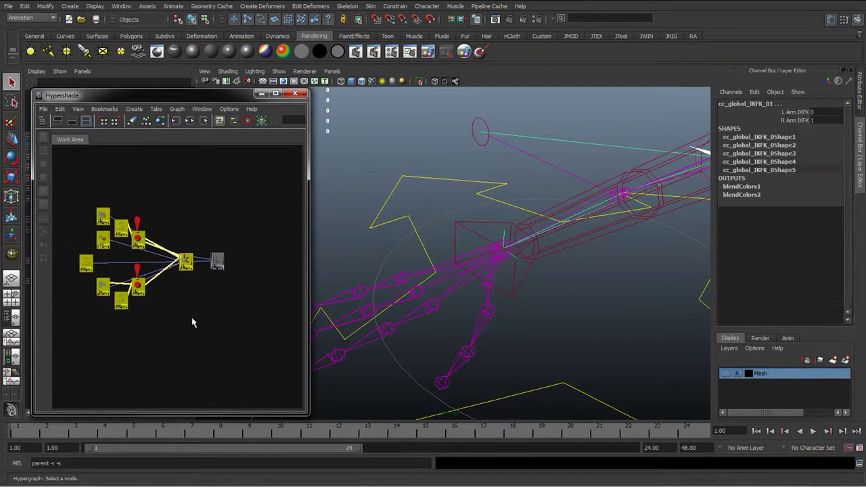
{"action": "left_click", "coordinate": [178, 109]}
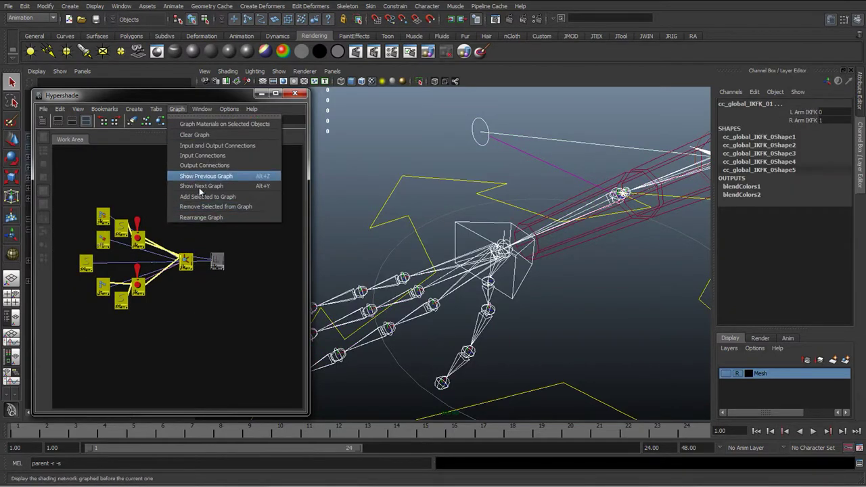
{"action": "left_click", "coordinate": [245, 207]}
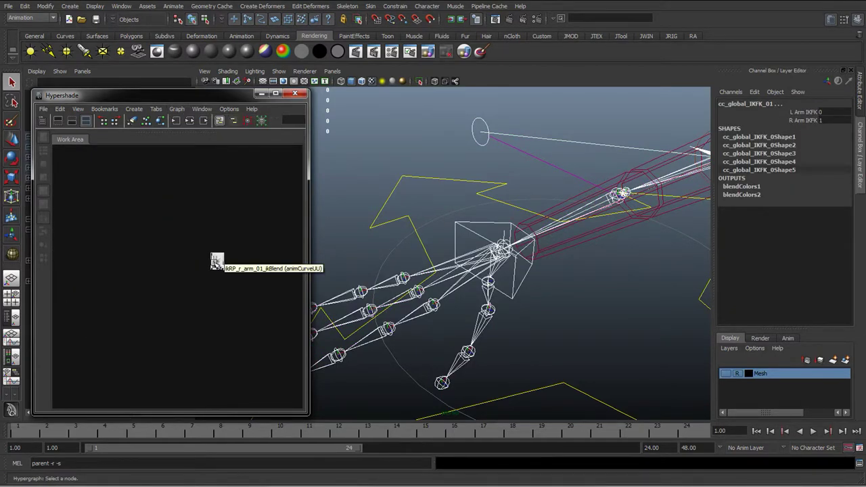
{"action": "left_click", "coordinate": [215, 261]}
{"action": "middle_click_drag", "start_coordinate": [138, 240], "coordinate": [179, 302], "text": "alt"}
{"action": "scroll", "coordinate": [160, 257], "scroll_direction": "up", "scroll_amount": 1}
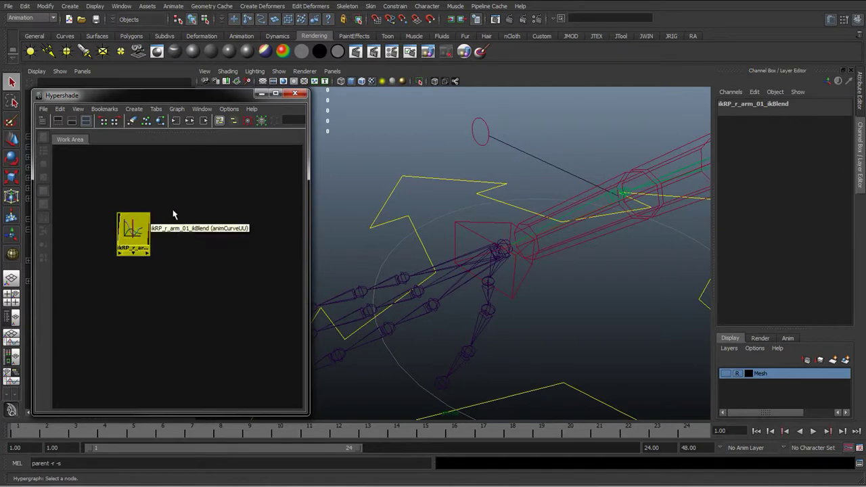
- Add the right arm's wrist control and pole vector control to the graph and stack them beside the ikBlend node
{"action": "scroll", "coordinate": [377, 272], "scroll_direction": "down", "scroll_amount": 2}
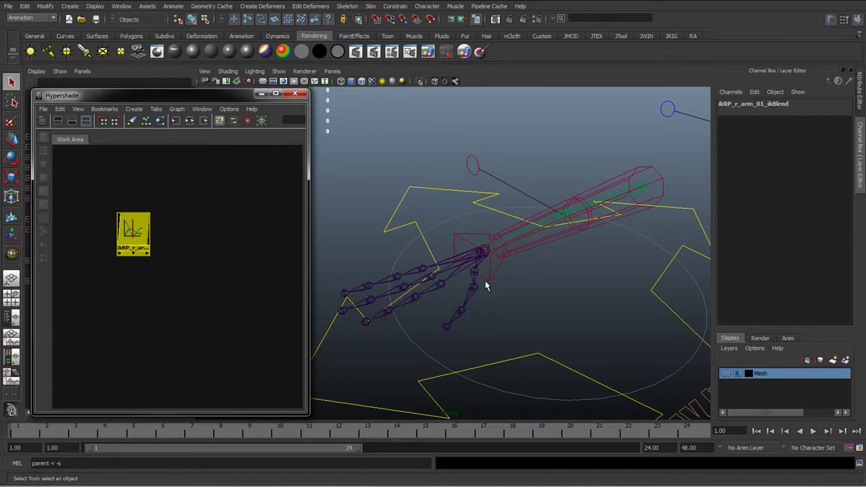
{"action": "scroll", "coordinate": [446, 203], "scroll_direction": "down", "scroll_amount": 3}
{"action": "middle_click_drag", "start_coordinate": [455, 277], "coordinate": [443, 277], "text": "alt"}
{"action": "scroll", "coordinate": [432, 286], "scroll_direction": "up", "scroll_amount": 2}
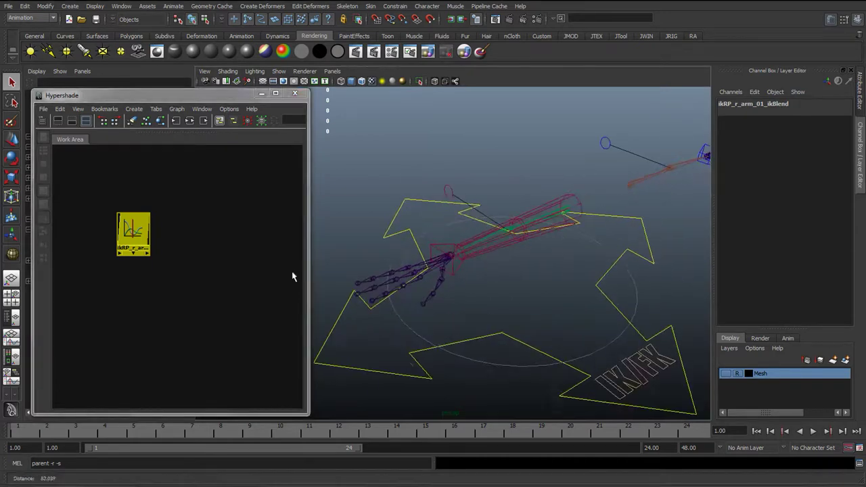
{"action": "scroll", "coordinate": [402, 298], "scroll_direction": "up", "scroll_amount": 3}
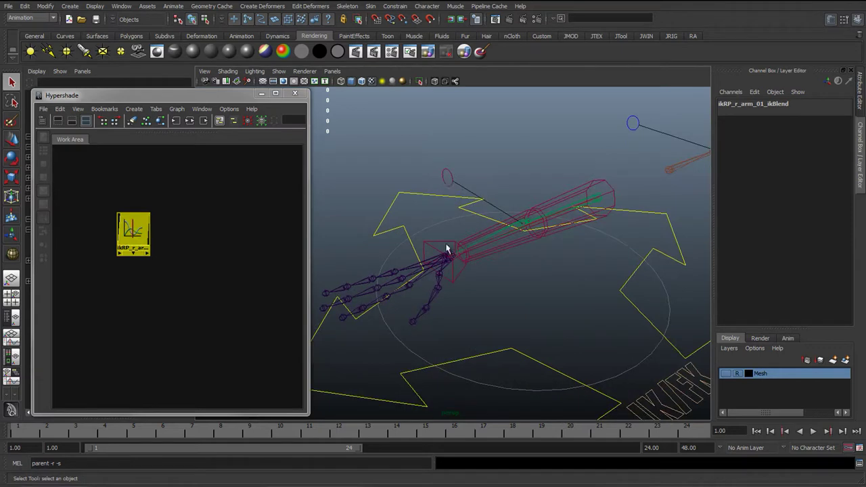
{"action": "left_click", "coordinate": [458, 273]}
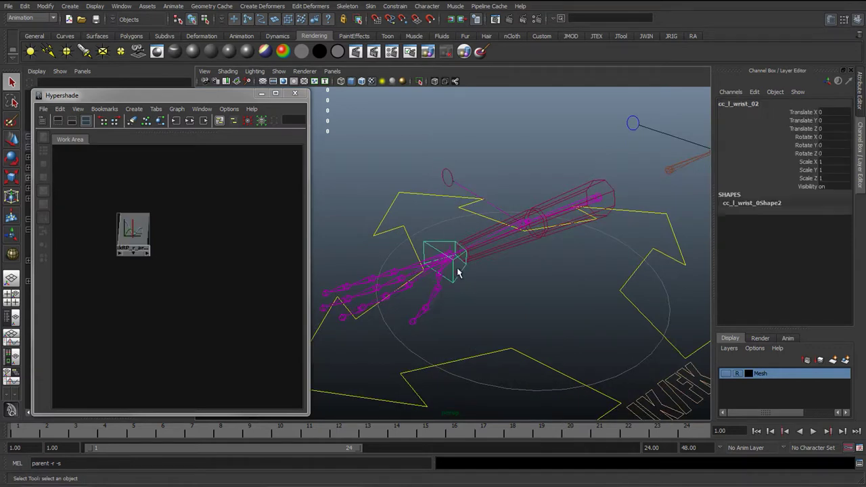
{"action": "left_click", "coordinate": [448, 184]}
{"action": "left_click", "coordinate": [176, 109]}
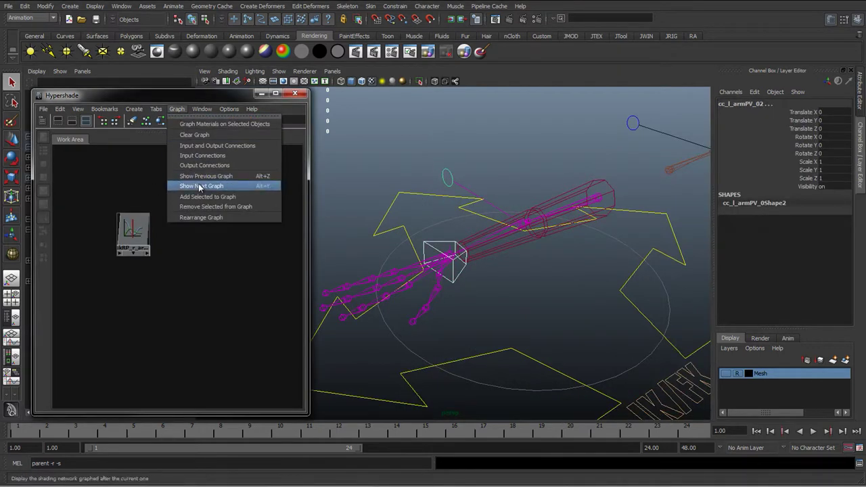
{"action": "left_click", "coordinate": [197, 196]}
{"action": "left_click_drag", "start_coordinate": [70, 160], "coordinate": [209, 183]}
- Move the Hypershade window off the Outliner and select cd_r_armPVDisplay_01 under extra_toShow01
{"action": "left_click_drag", "start_coordinate": [405, 202], "coordinate": [488, 242], "text": "alt"}
{"action": "left_click_drag", "start_coordinate": [213, 96], "coordinate": [313, 381]}
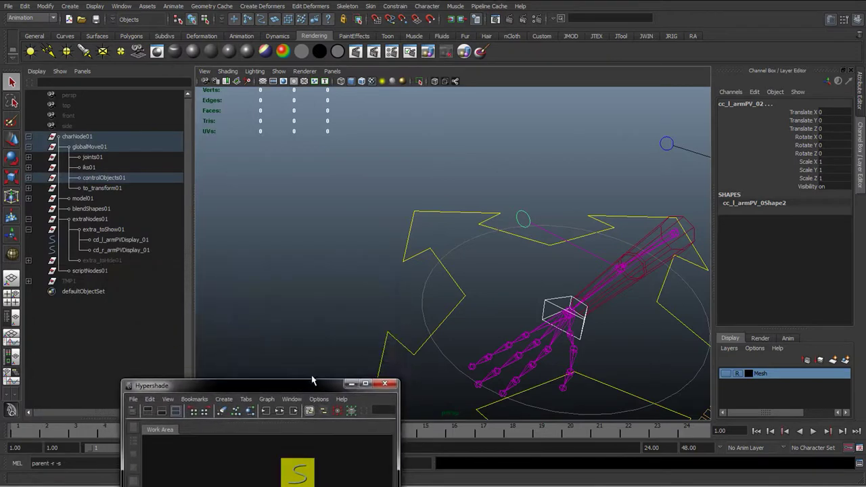
{"action": "left_click", "coordinate": [587, 251]}
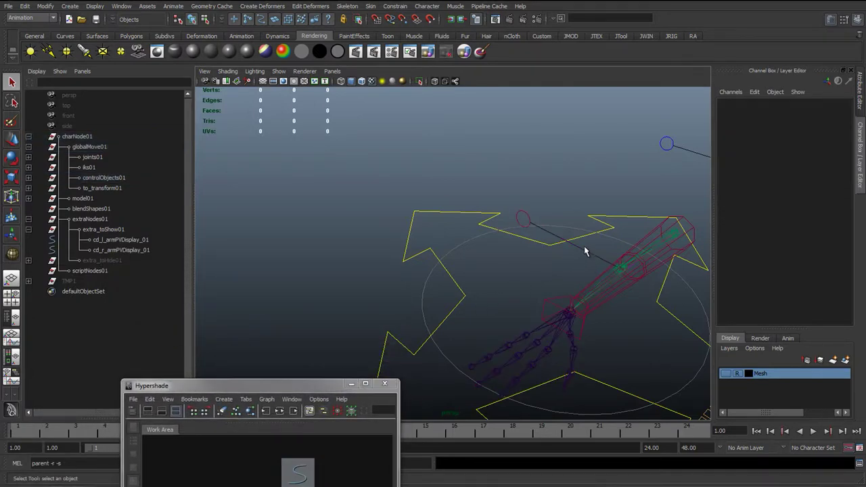
{"action": "left_click", "coordinate": [100, 230]}
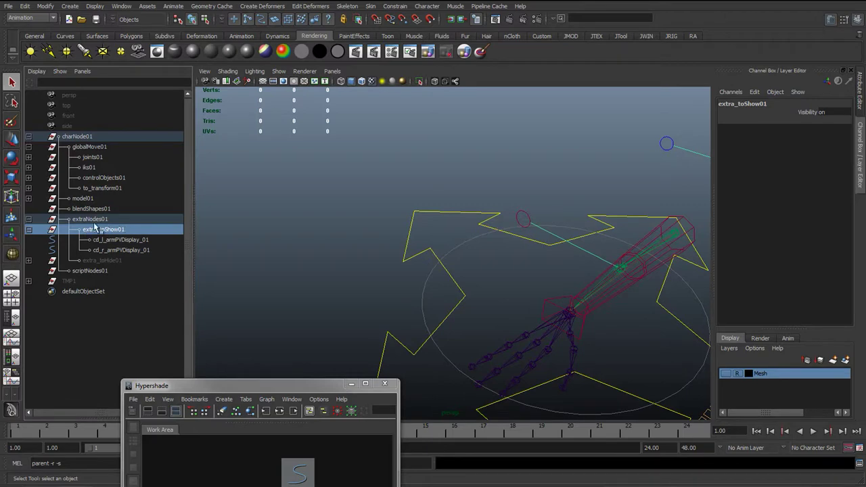
{"action": "left_click", "coordinate": [130, 250]}
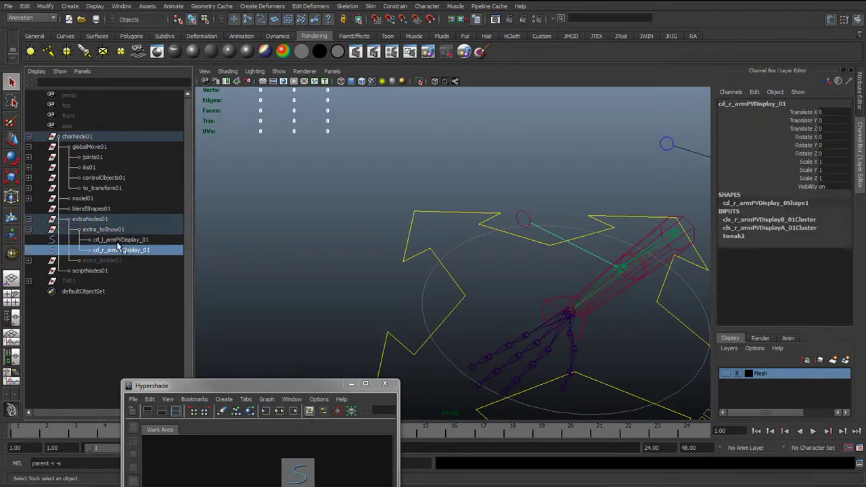
- Add cd_r_armPVDisplay_01 to the Hypershade graph and place it below the wrist and pole vector control nodes
{"action": "left_click_drag", "start_coordinate": [263, 383], "coordinate": [184, 121]}
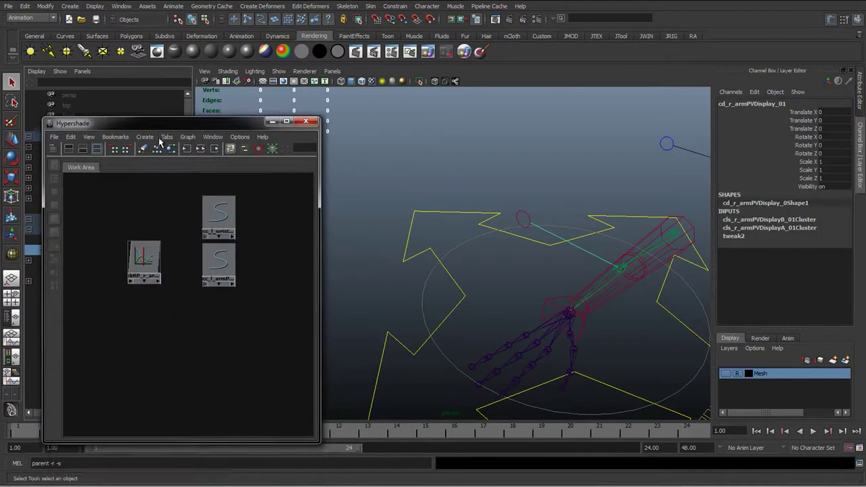
{"action": "left_click", "coordinate": [145, 137]}
{"action": "left_click", "coordinate": [142, 128]}
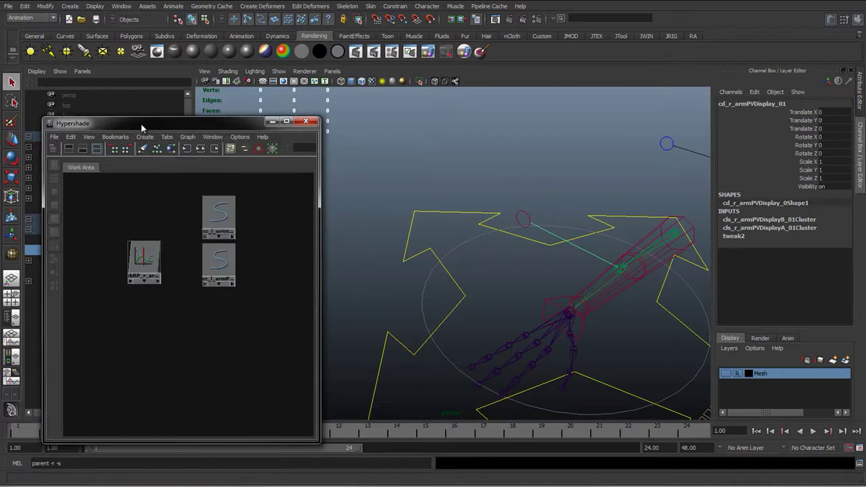
{"action": "left_click", "coordinate": [186, 138]}
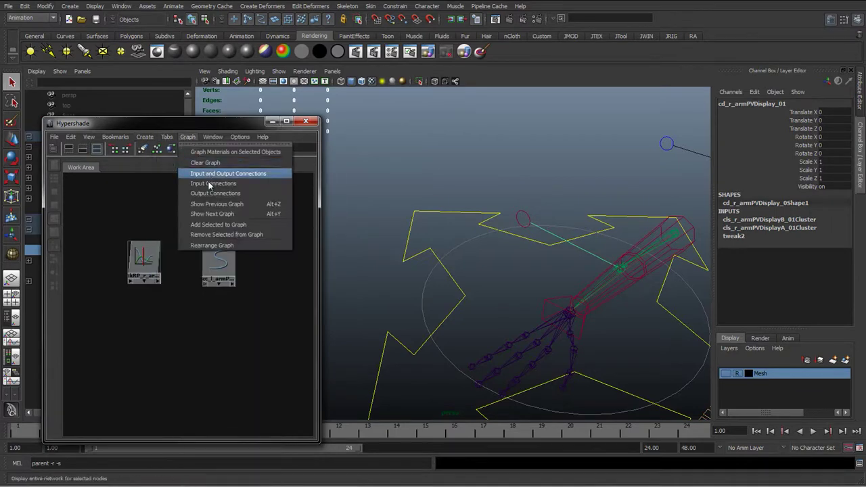
{"action": "left_click", "coordinate": [226, 224]}
{"action": "left_click_drag", "start_coordinate": [79, 289], "coordinate": [220, 314]}
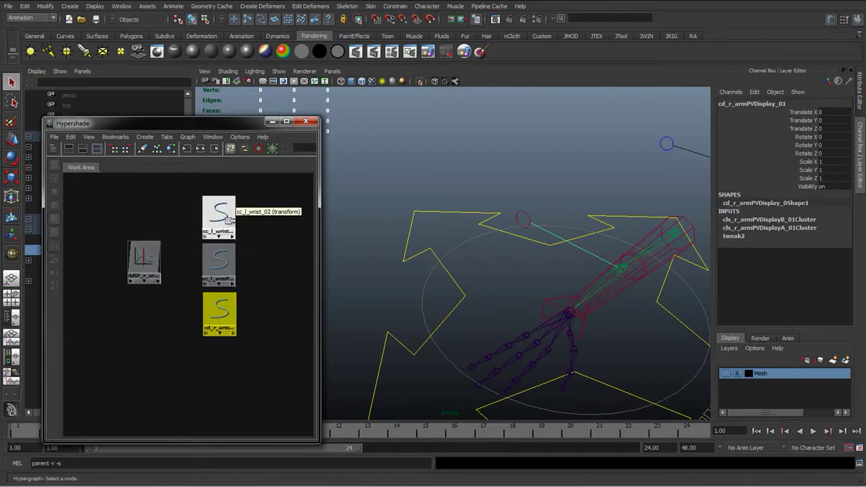
- Connect the output of ikRP_r_arm_01_ikBlend to the visibility of the right wrist control node cc_l_wrist_02
{"action": "left_click", "coordinate": [157, 278]}
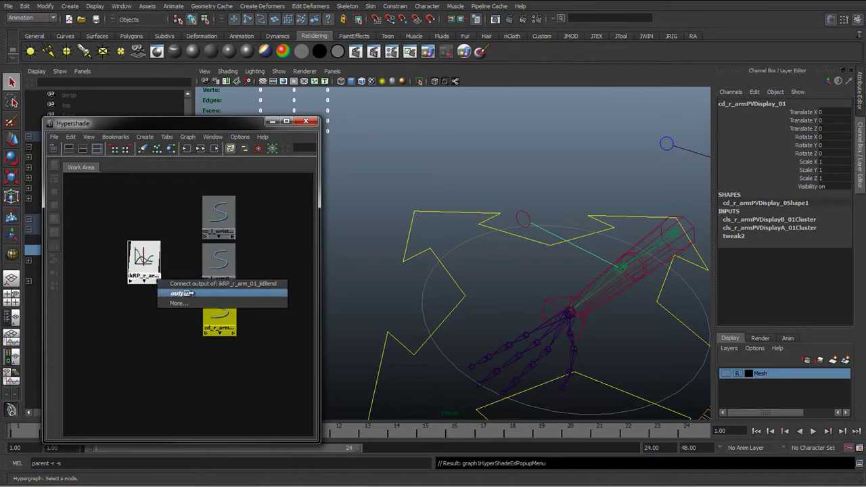
{"action": "left_click", "coordinate": [171, 293]}
{"action": "left_click", "coordinate": [205, 236]}
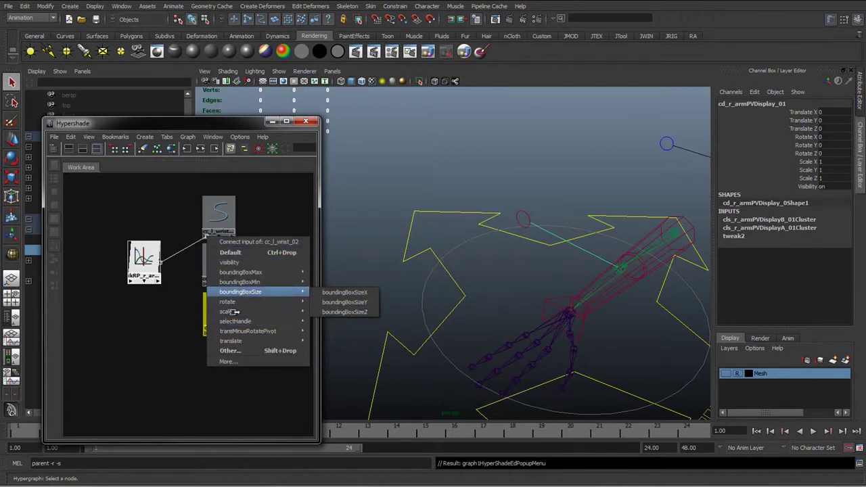
{"action": "left_click", "coordinate": [229, 262]}
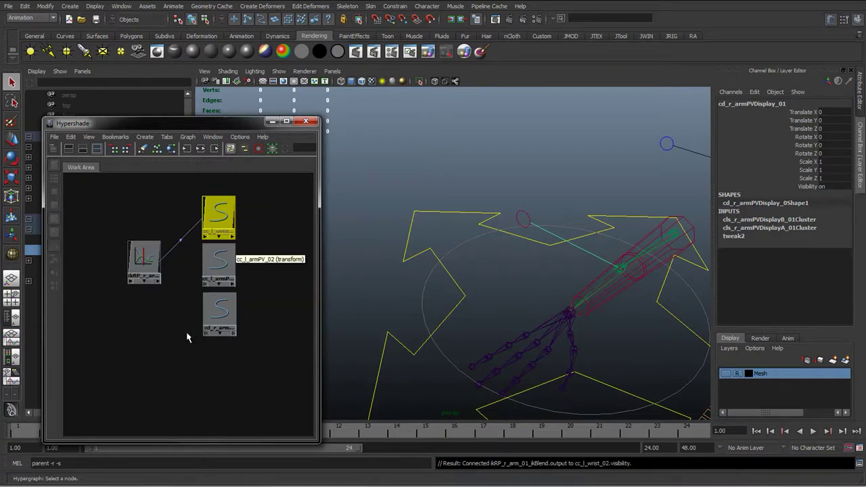
- Connect the ikBlend node's output to the visibility of the right pole vector control node cc_l_armPV_02
{"action": "left_click", "coordinate": [157, 280]}
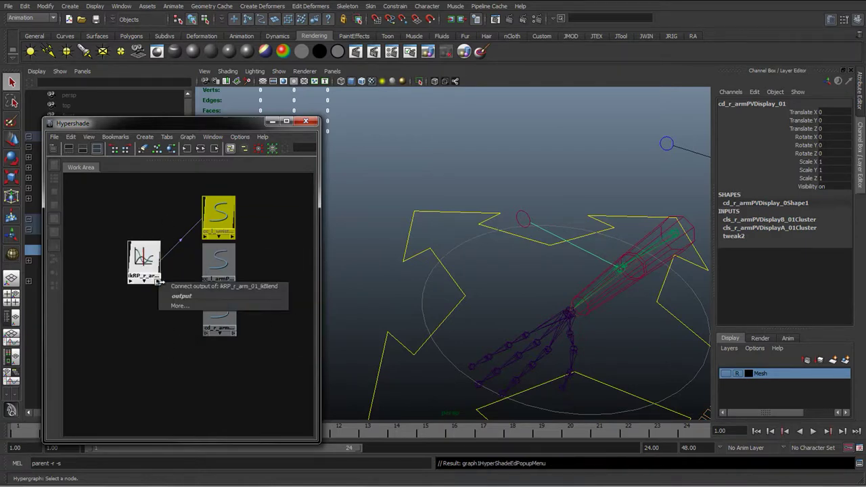
{"action": "left_click", "coordinate": [180, 295]}
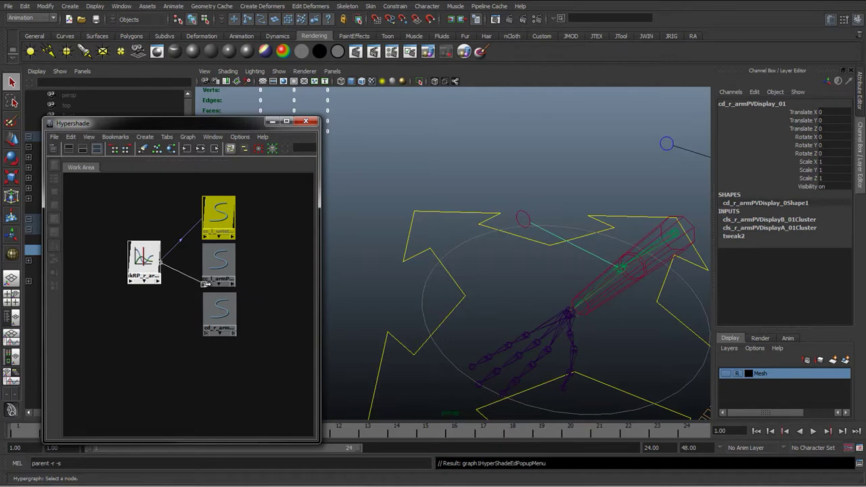
{"action": "left_click", "coordinate": [205, 283]}
{"action": "left_click", "coordinate": [228, 310]}
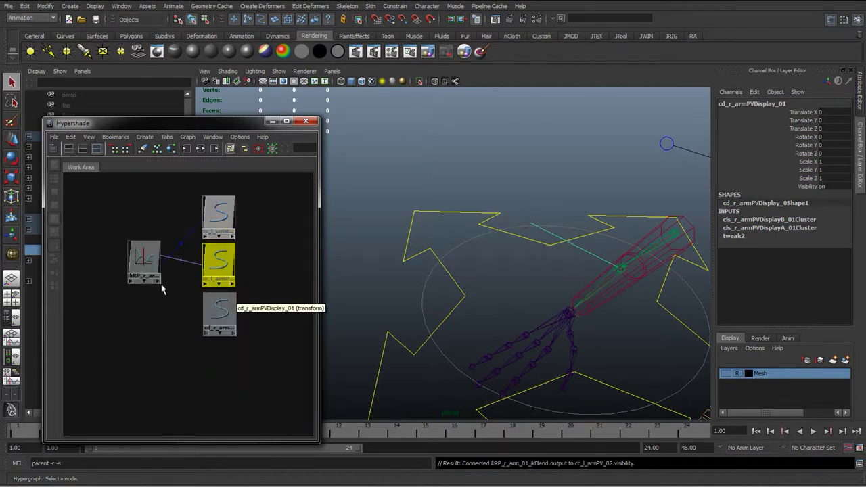
- Connect the ikBlend node's output to the visibility of cd_r_armPVDisplay_01 and close the Hypershade
{"action": "left_click", "coordinate": [162, 290]}
{"action": "left_click", "coordinate": [179, 295]}
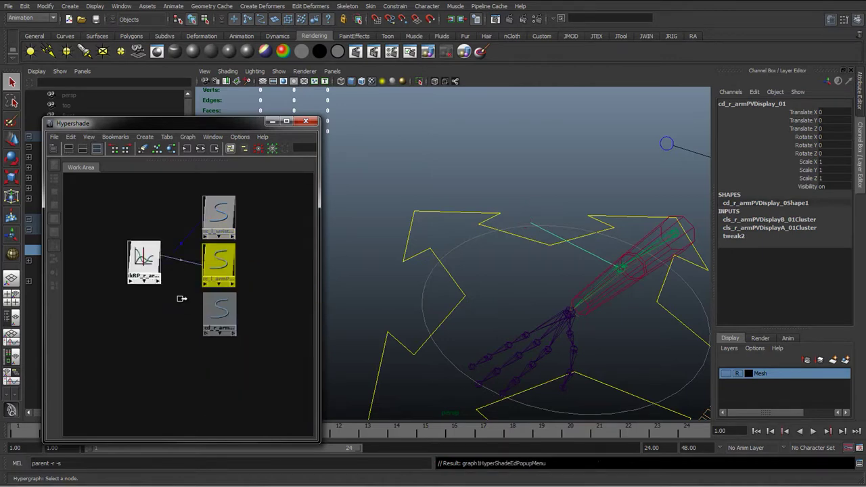
{"action": "left_click", "coordinate": [204, 332]}
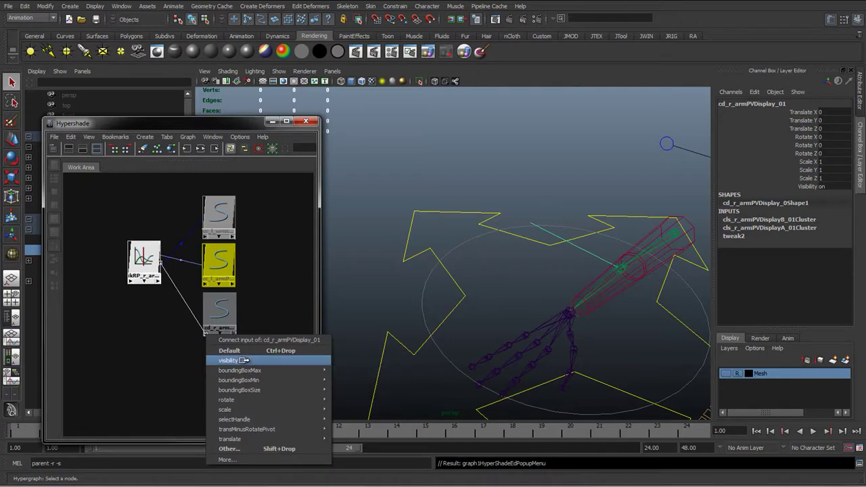
{"action": "left_click", "coordinate": [244, 361]}
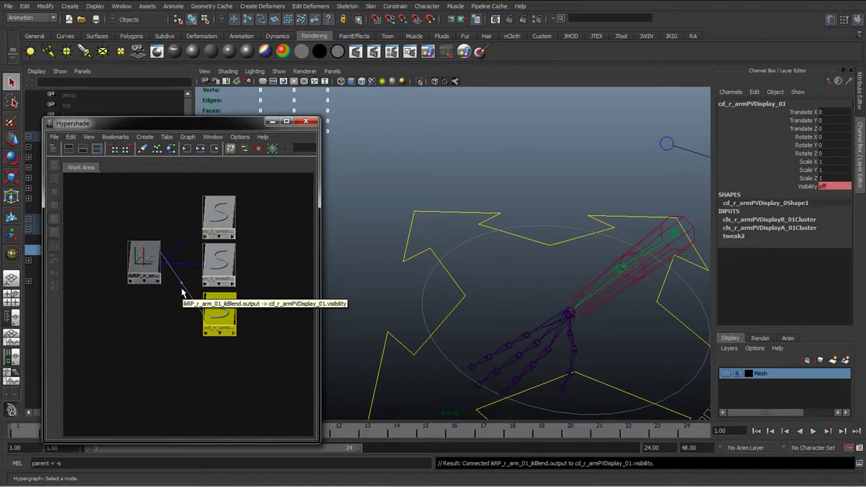
{"action": "left_click", "coordinate": [289, 311]}
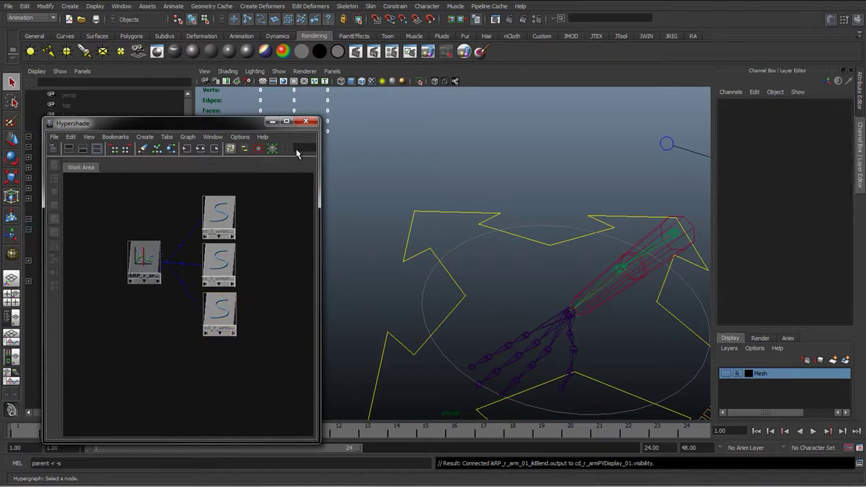
{"action": "left_click", "coordinate": [306, 121]}
- Select the IK/FK text control and set its R Arm IKFK attribute to 0
{"action": "scroll", "coordinate": [491, 323], "scroll_direction": "down", "scroll_amount": 3}
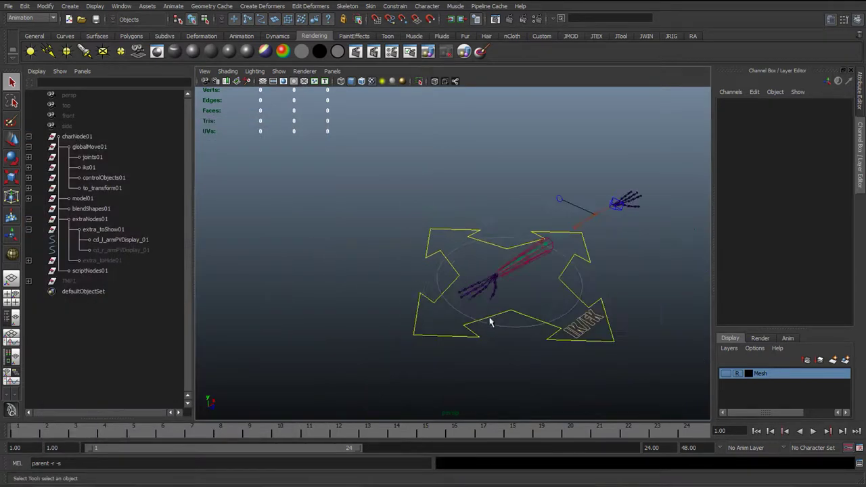
{"action": "scroll", "coordinate": [474, 311], "scroll_direction": "up", "scroll_amount": 4}
{"action": "left_click", "coordinate": [529, 329]}
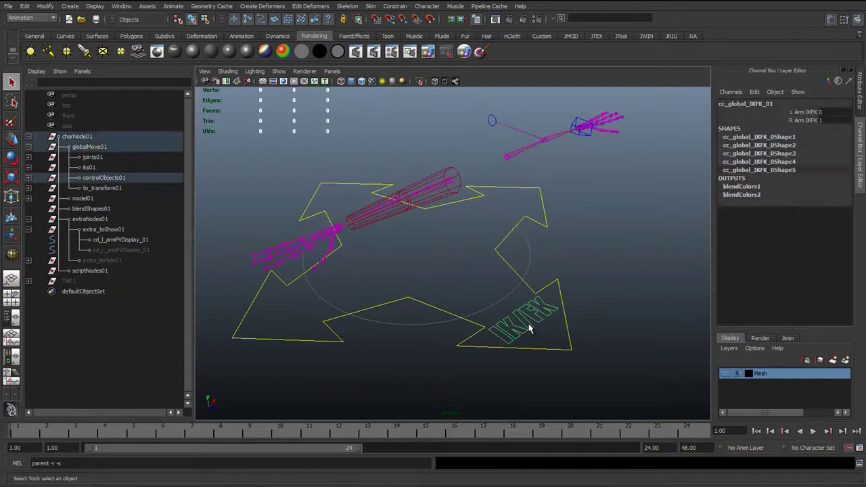
{"action": "left_click", "coordinate": [807, 121]}
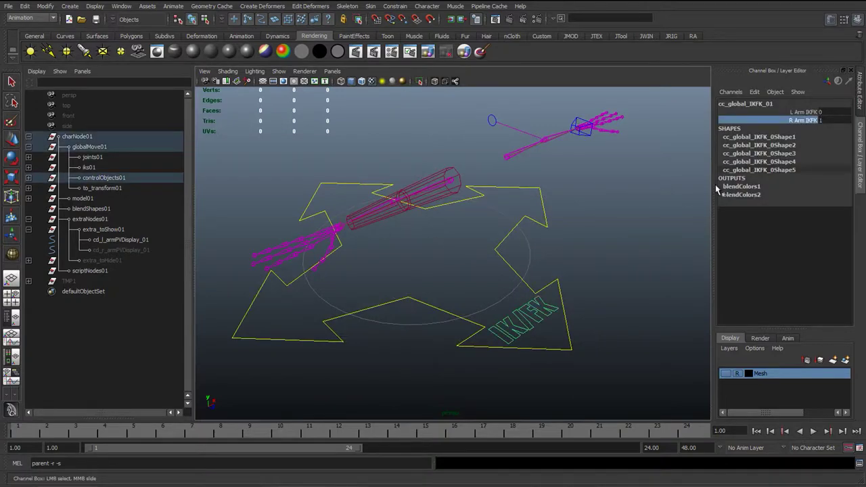
{"action": "middle_click_drag", "start_coordinate": [488, 259], "coordinate": [484, 261]}
- Inspect the IK controls of both arms from several angles and select the left arm's wrist control
{"action": "left_click_drag", "start_coordinate": [469, 285], "coordinate": [386, 284], "text": "alt"}
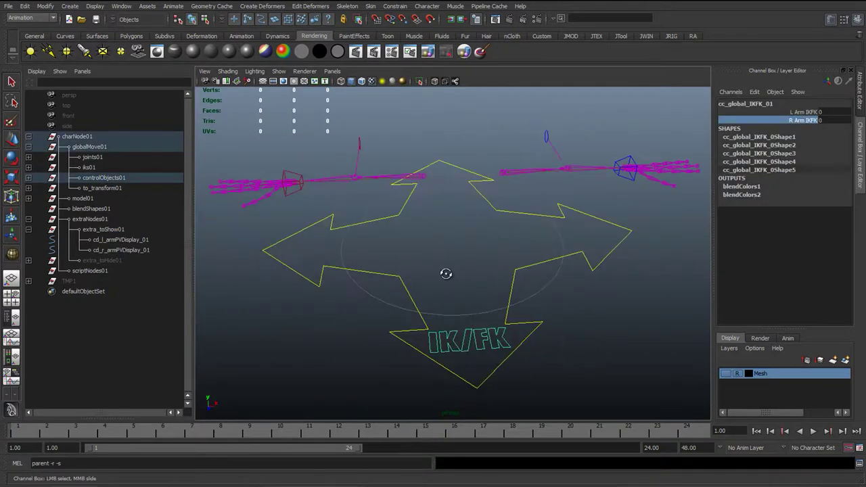
{"action": "left_click_drag", "start_coordinate": [448, 274], "coordinate": [420, 301], "text": "alt"}
{"action": "middle_click_drag", "start_coordinate": [420, 302], "coordinate": [427, 309], "text": "alt"}
{"action": "left_click_drag", "start_coordinate": [427, 310], "coordinate": [400, 319], "text": "alt"}
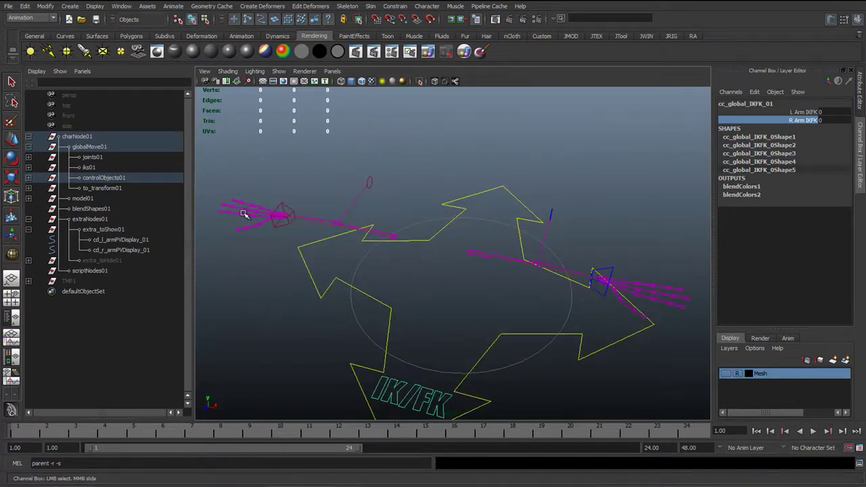
{"action": "mouse_move", "coordinate": [394, 271]}
{"action": "left_mouse_down", "text": "alt"}
{"action": "mouse_move", "coordinate": [404, 282]}
{"action": "mouse_move", "coordinate": [387, 279]}
{"action": "left_mouse_up", "text": "alt"}
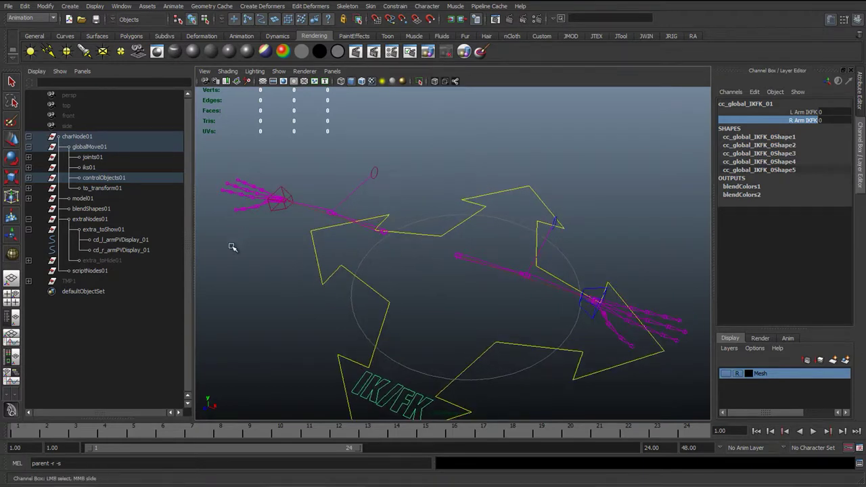
{"action": "left_click_drag", "start_coordinate": [436, 269], "coordinate": [453, 300], "text": "alt"}
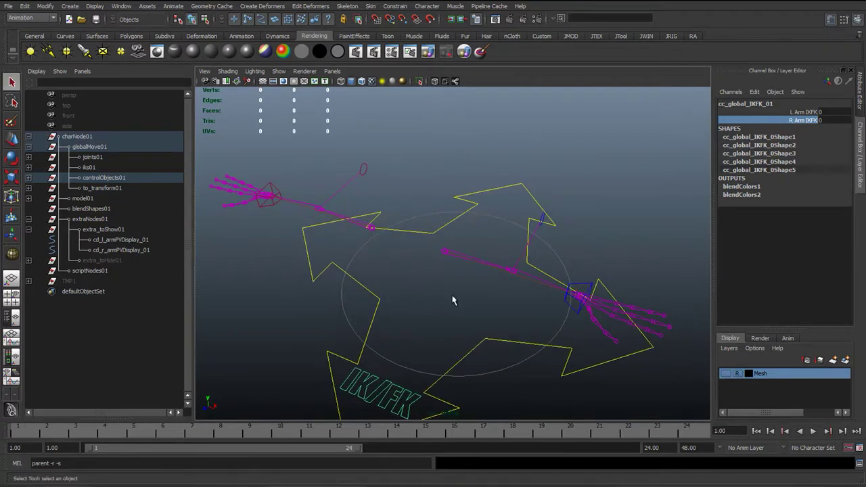
{"action": "left_click", "coordinate": [607, 288]}
{"action": "left_click", "coordinate": [580, 297]}
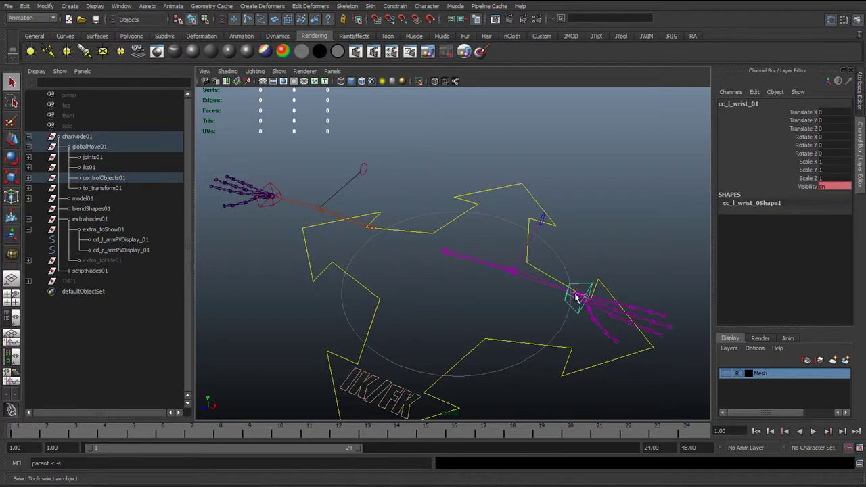